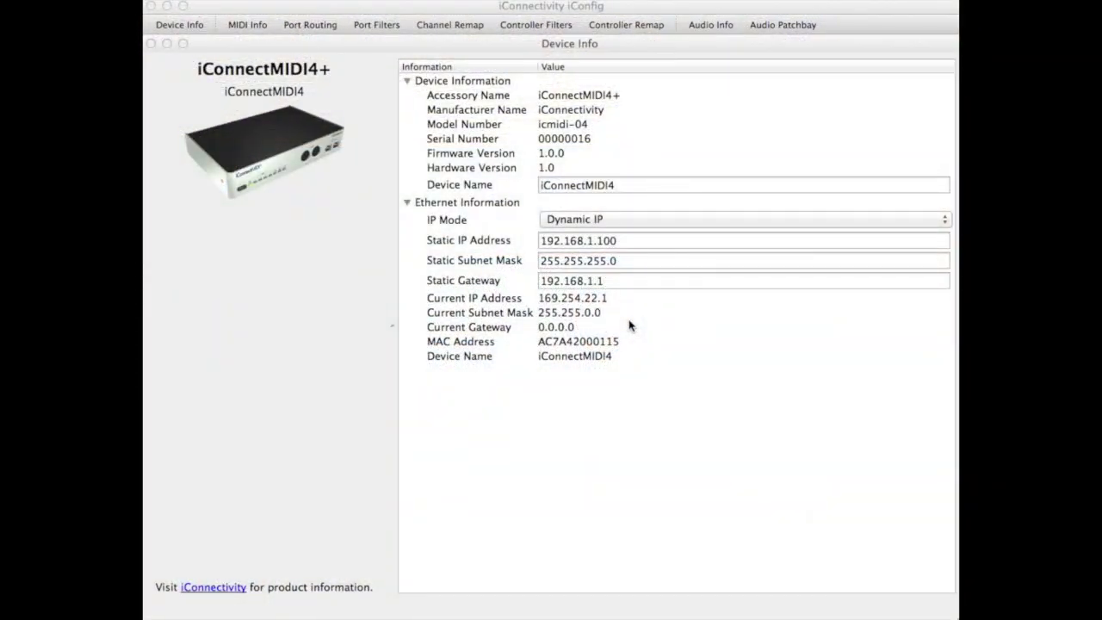
Switch iConfig from device info to the iConnectMIDI4+'s MIDI Info page, showing 64 MIDI ports.
left_click(235, 27)
left_click(234, 27)
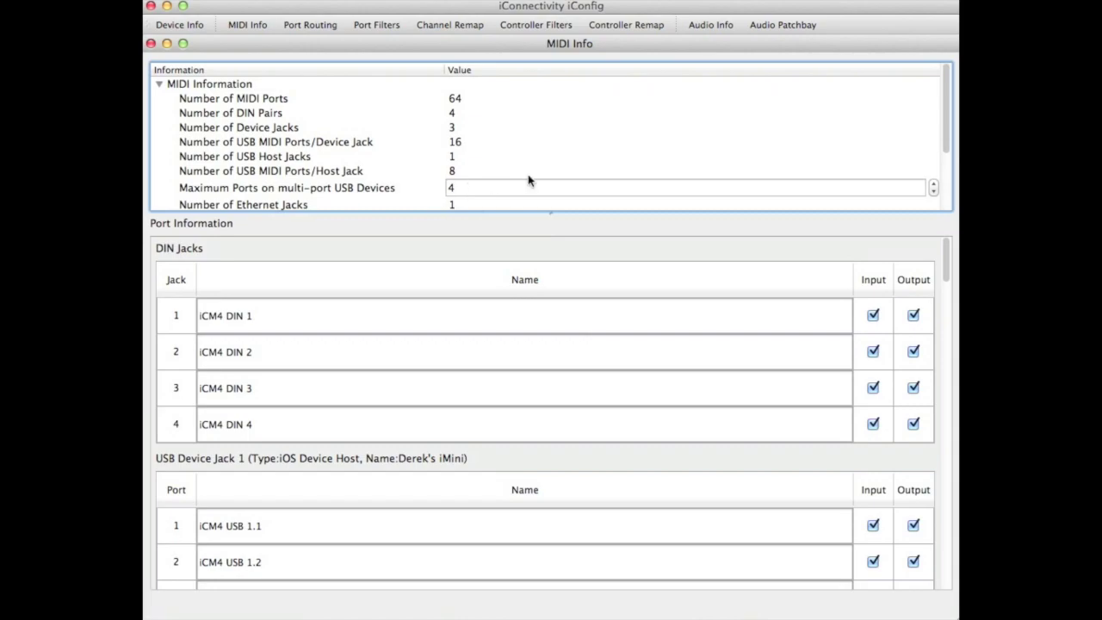
Step Maximum Ports on multi-port USB Devices down from 4 to 1 and confirm the new value.
left_click(935, 189)
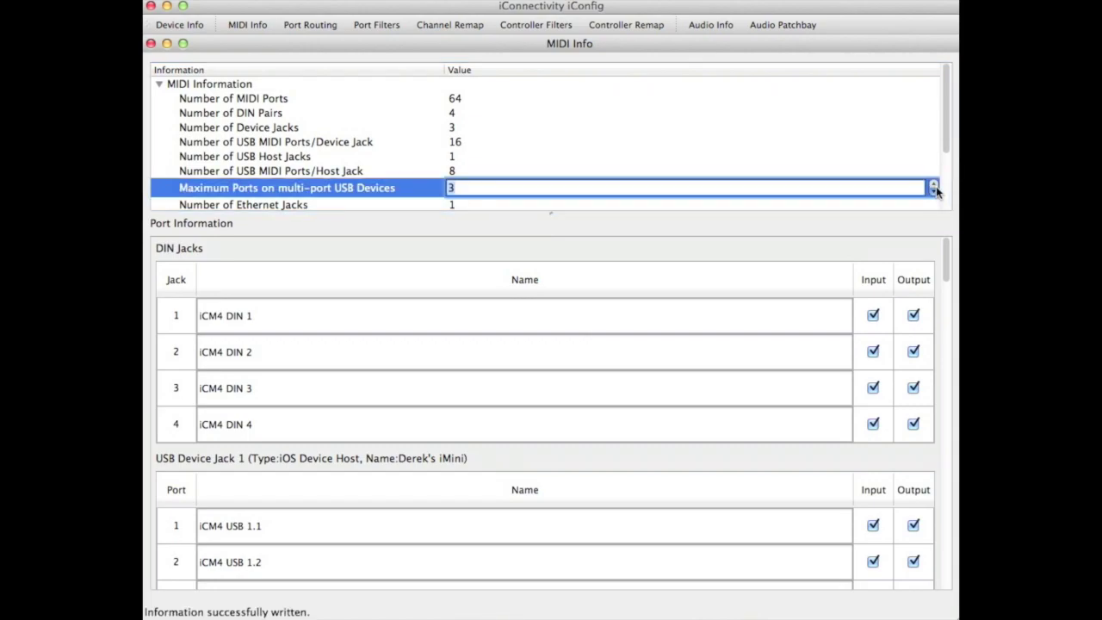
left_click(350, 204)
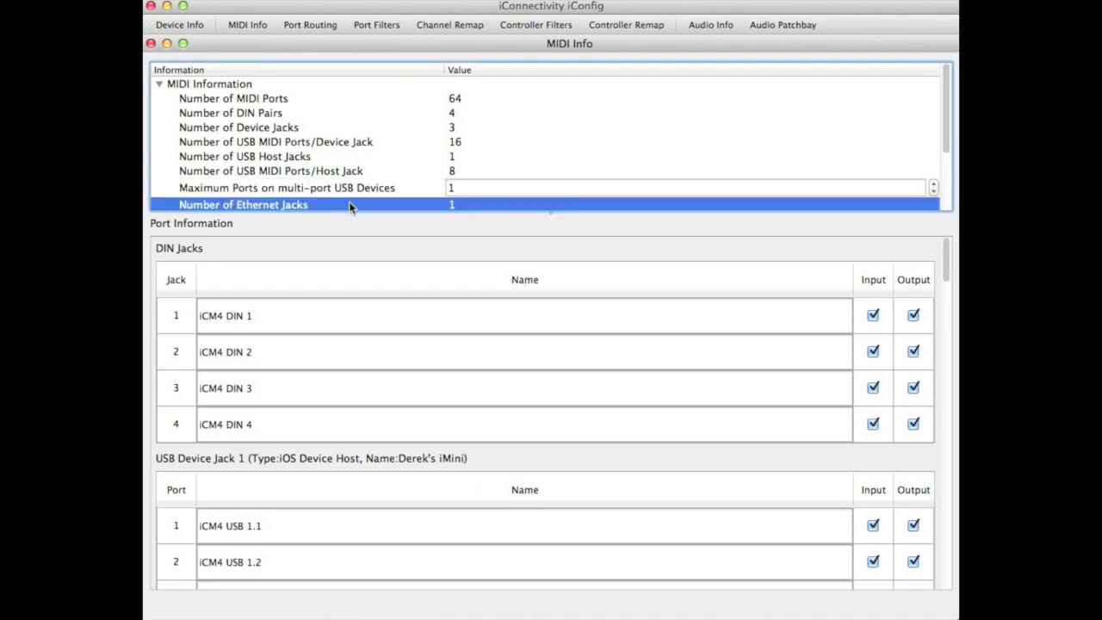
scroll(349, 204, "down", 1)
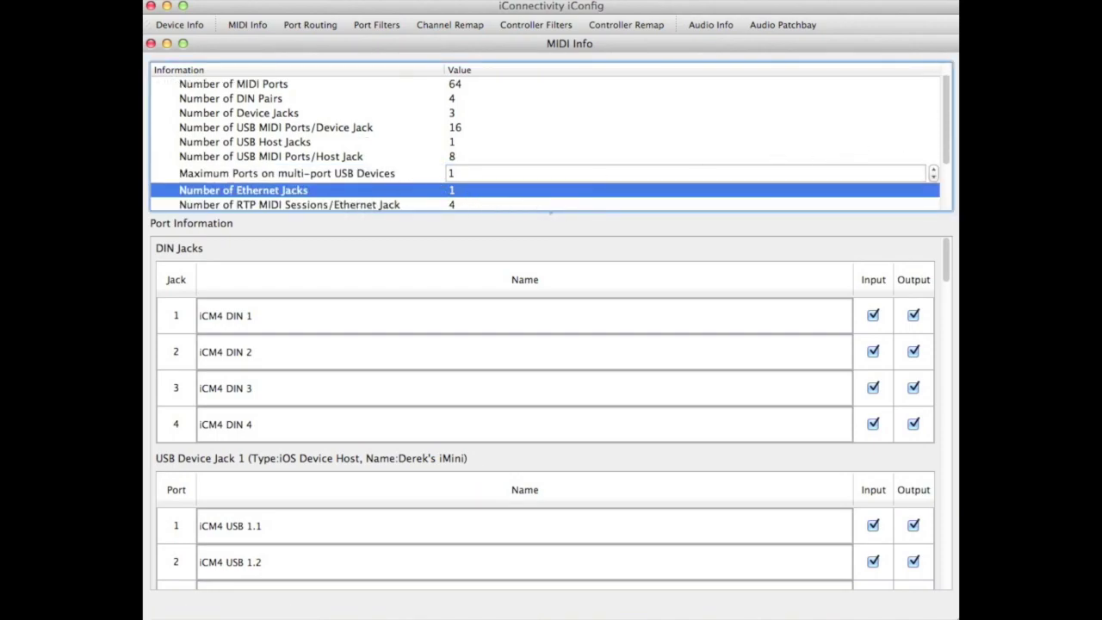
left_click_drag(947, 152, 950, 198)
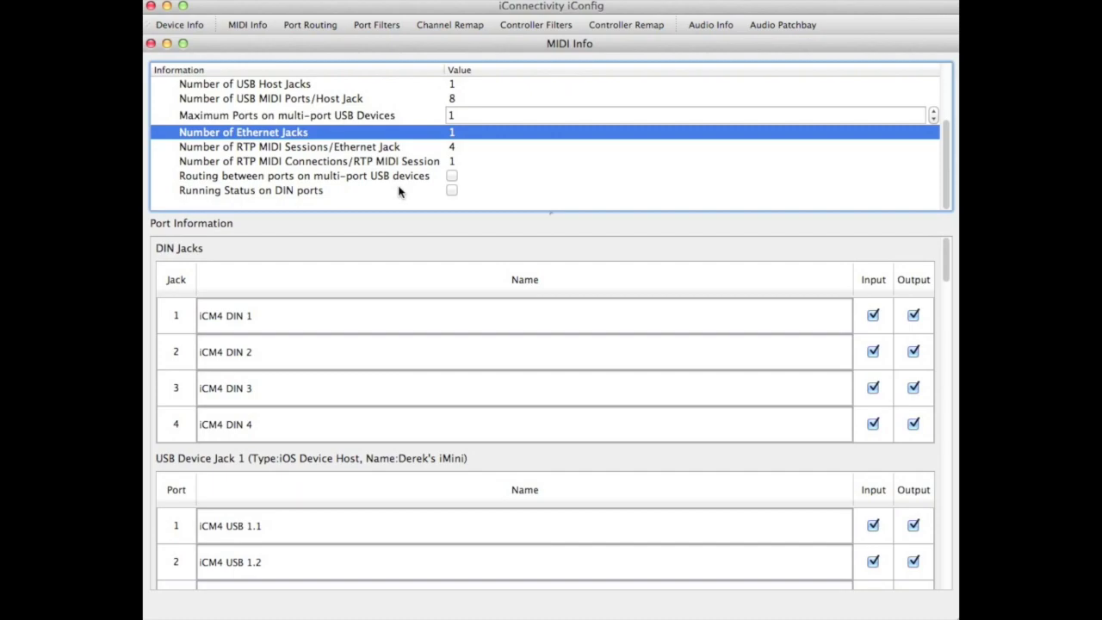
left_click(944, 254)
scroll(944, 254, "down", 1)
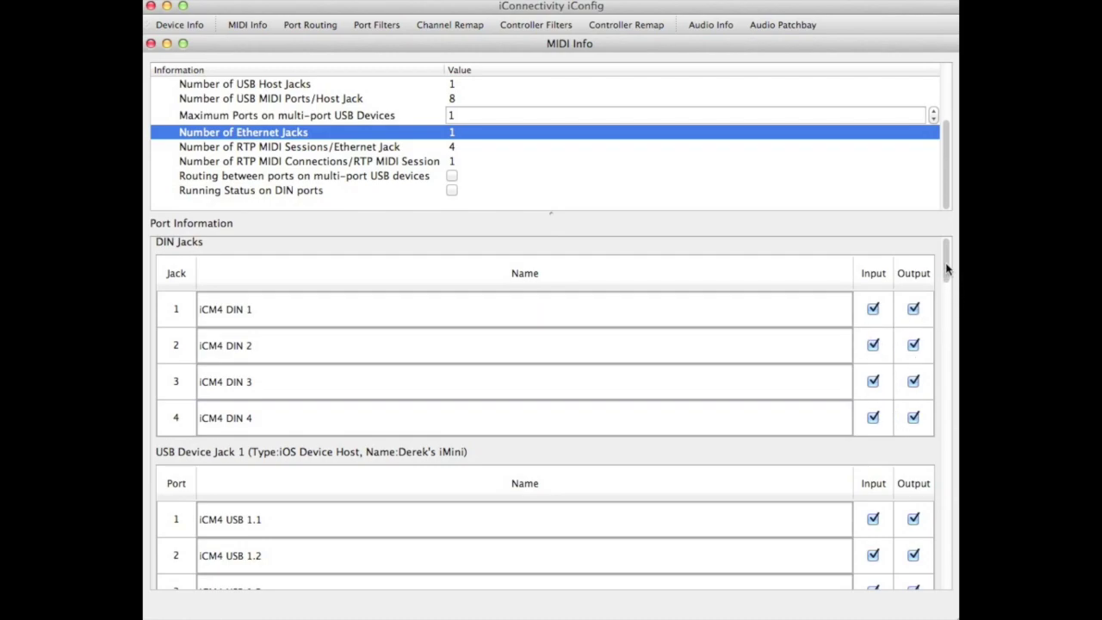
left_click_drag(945, 261, 944, 295)
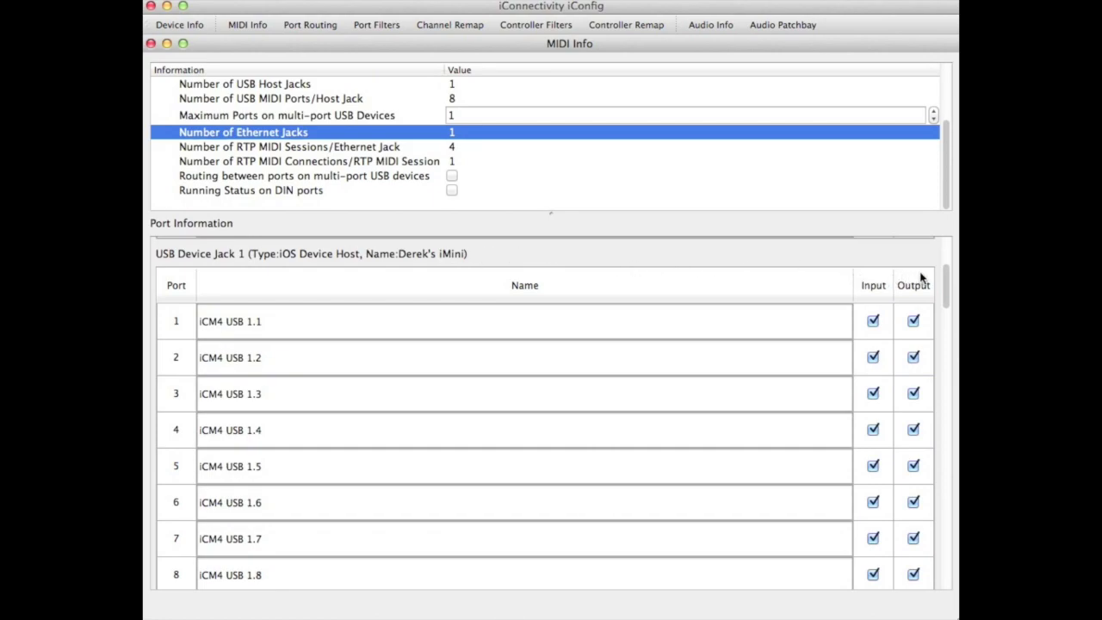
left_click_drag(947, 274, 949, 290)
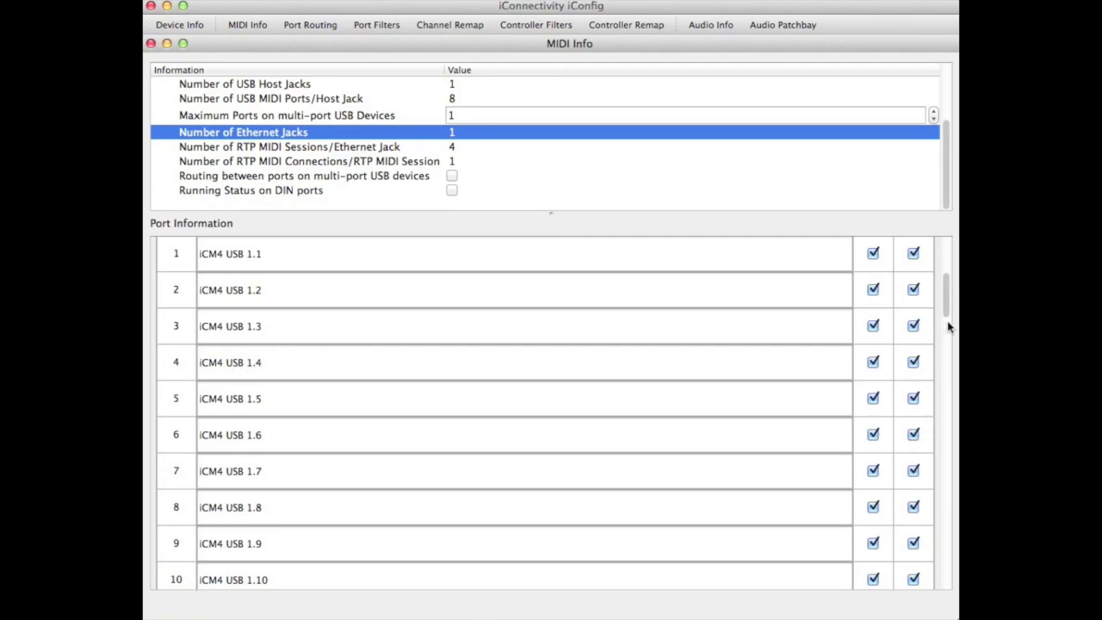
left_click_drag(948, 302, 957, 388)
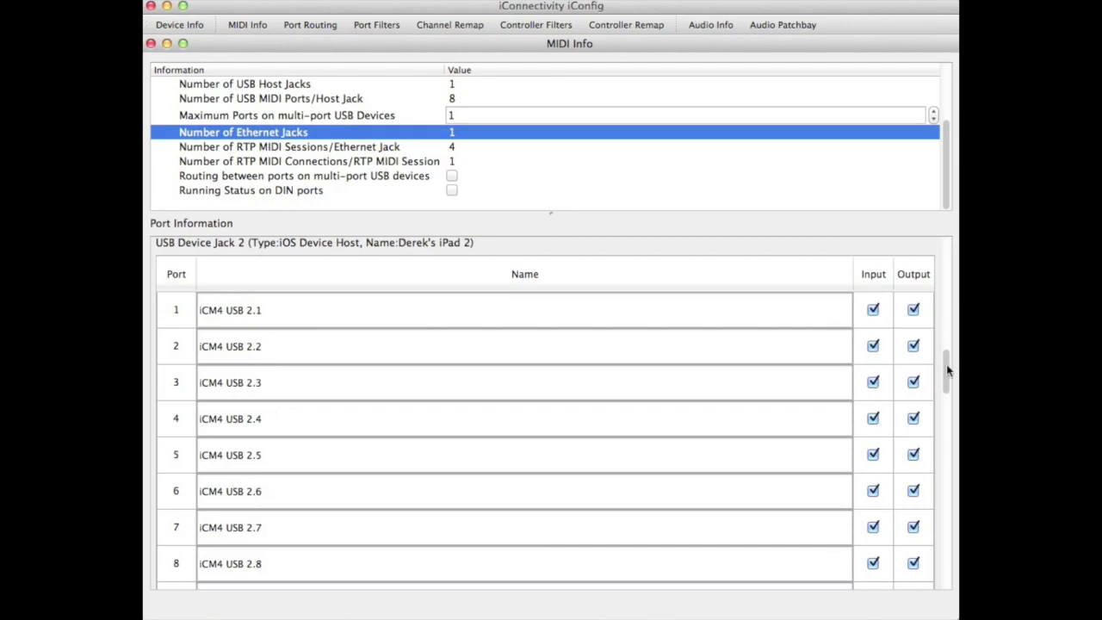
left_click_drag(947, 364, 947, 455)
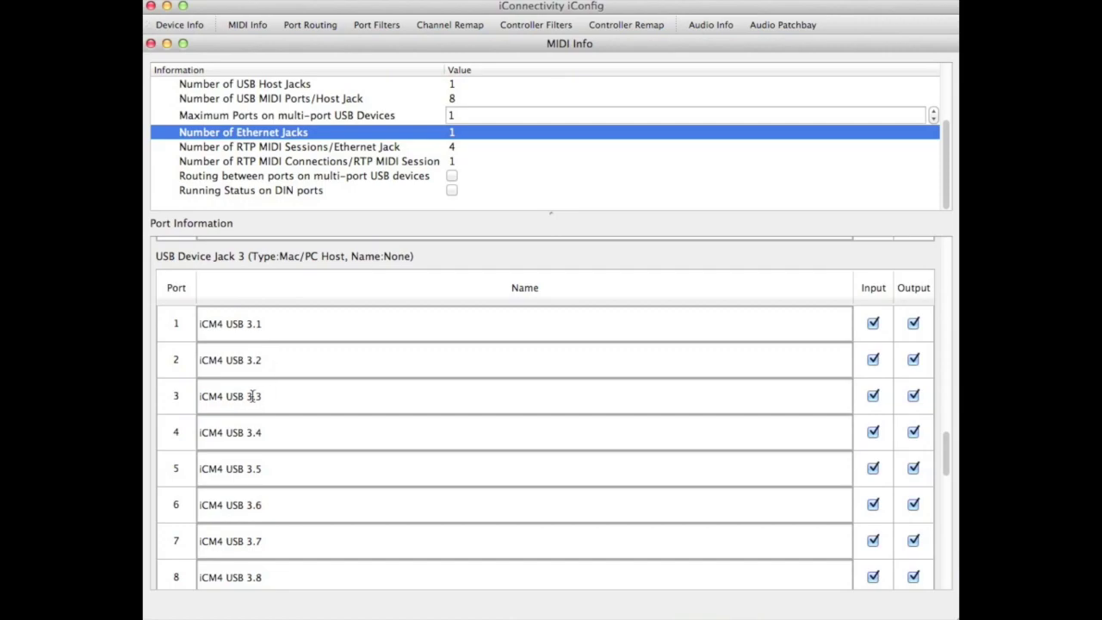
left_click_drag(946, 453, 945, 536)
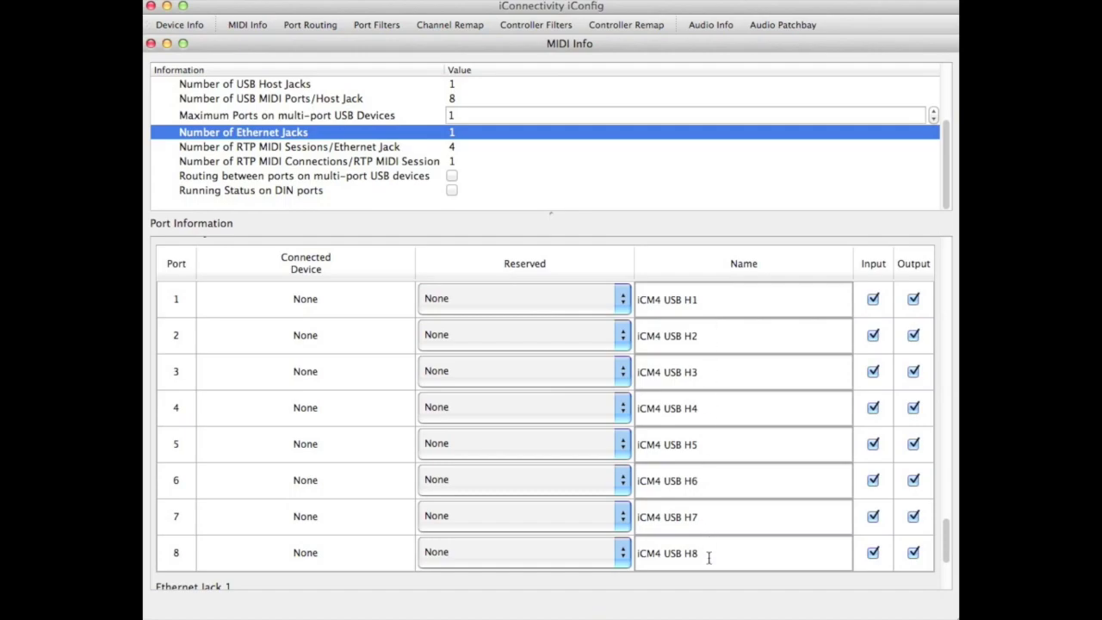
scroll(947, 533, "down", 5)
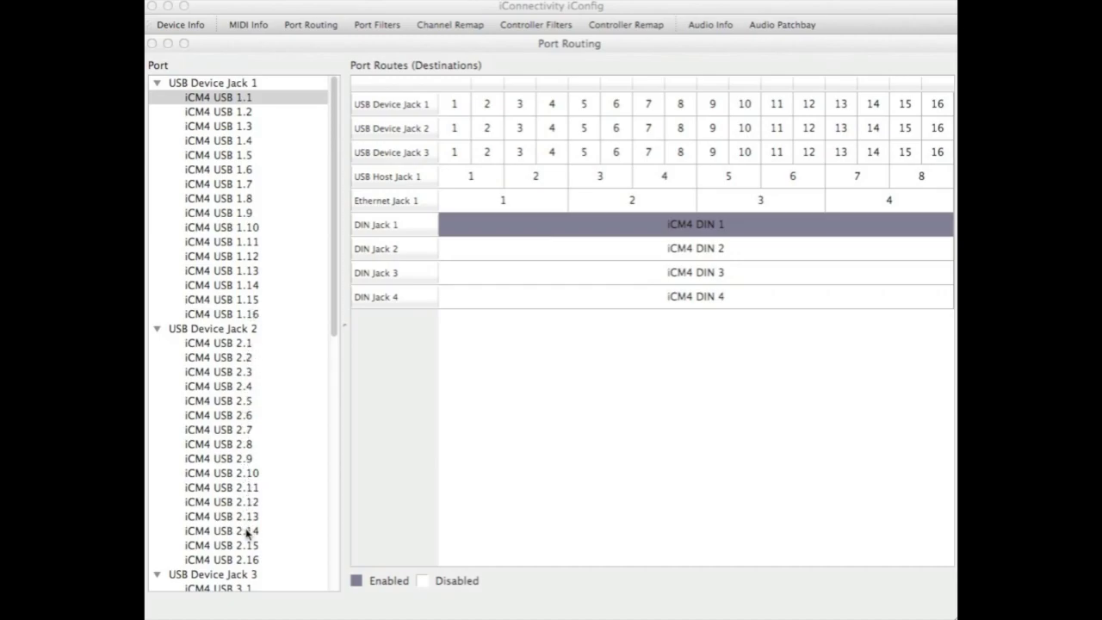
Open the Port Routing page, where iCM4 USB 1.1 routes only to iCM4 DIN 1.
left_click(335, 325)
left_click_drag(335, 326, 327, 568)
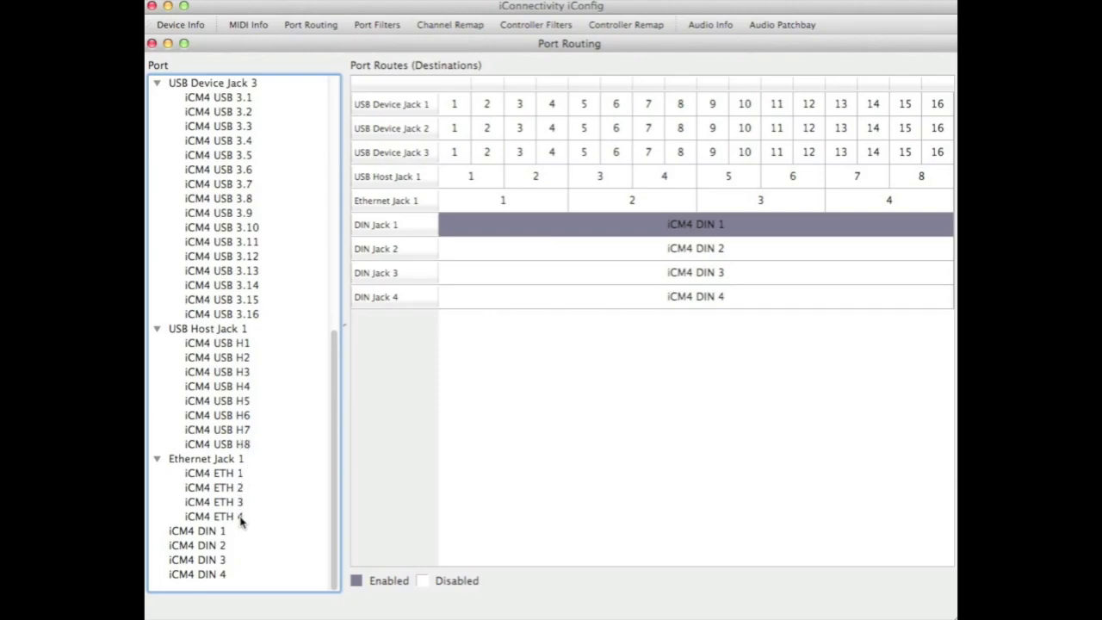
left_click_drag(335, 429, 336, 172)
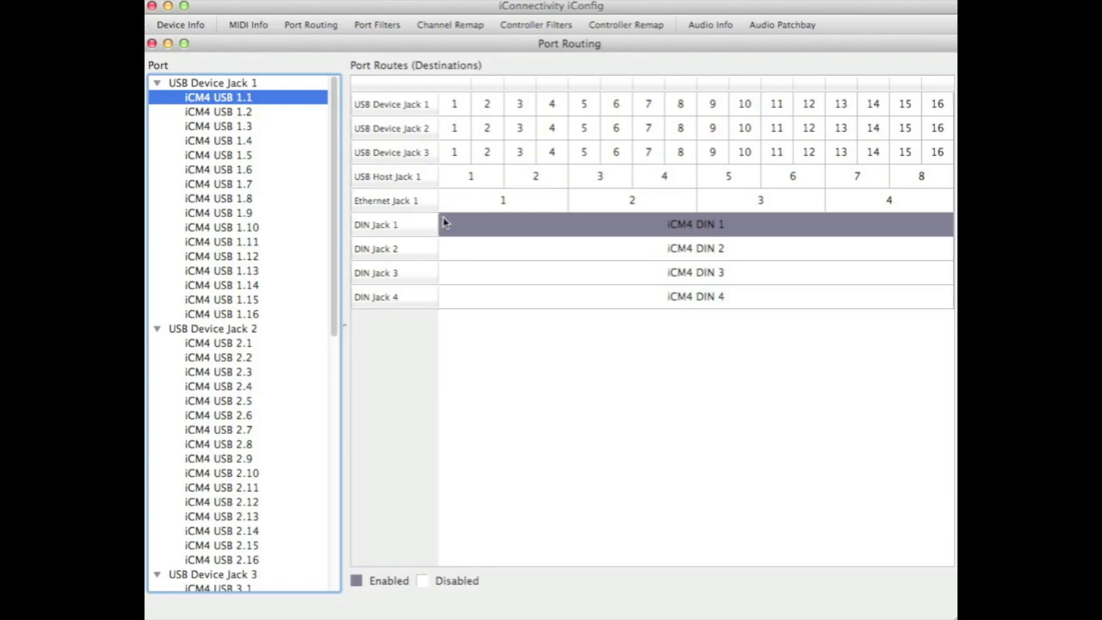
Review the default routes of ports iCM4 USB 1.2 through 1.13.
left_click(245, 112)
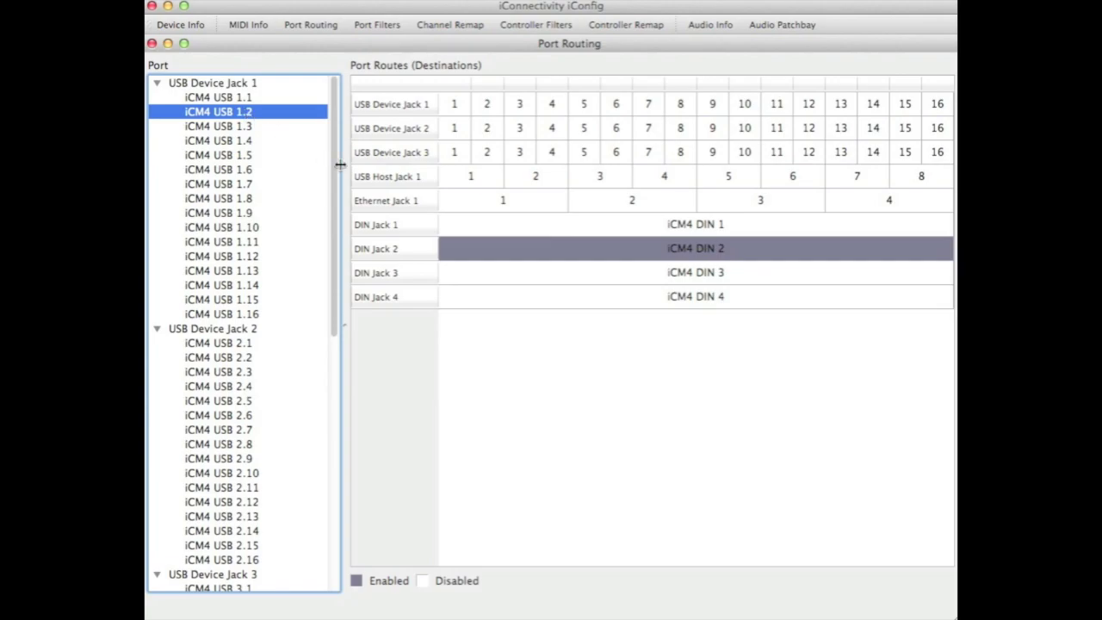
left_click(234, 128)
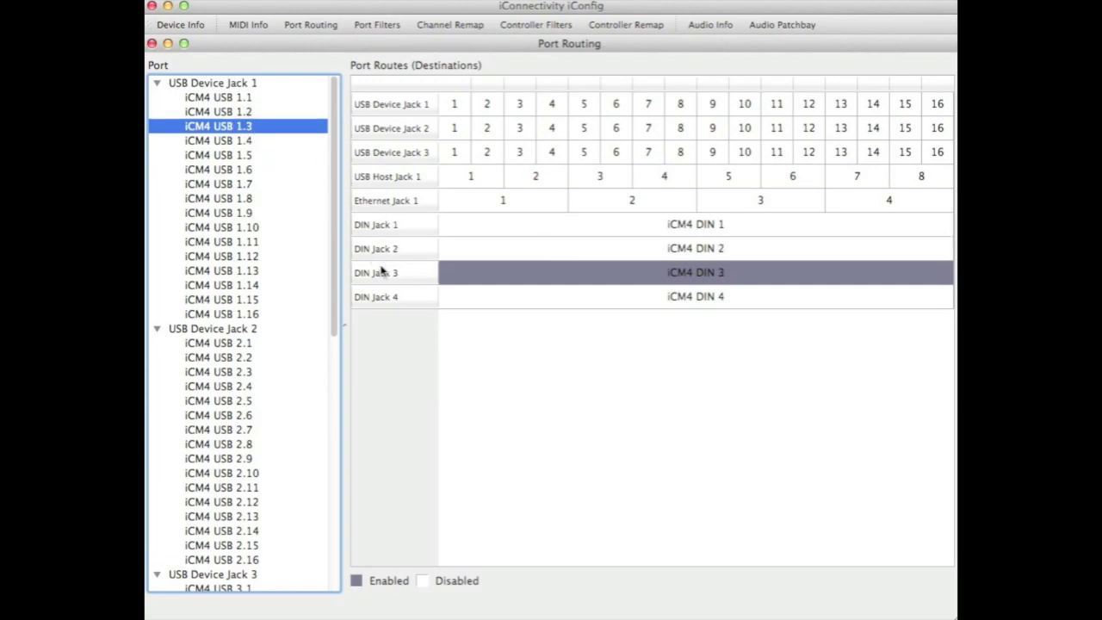
left_click(224, 141)
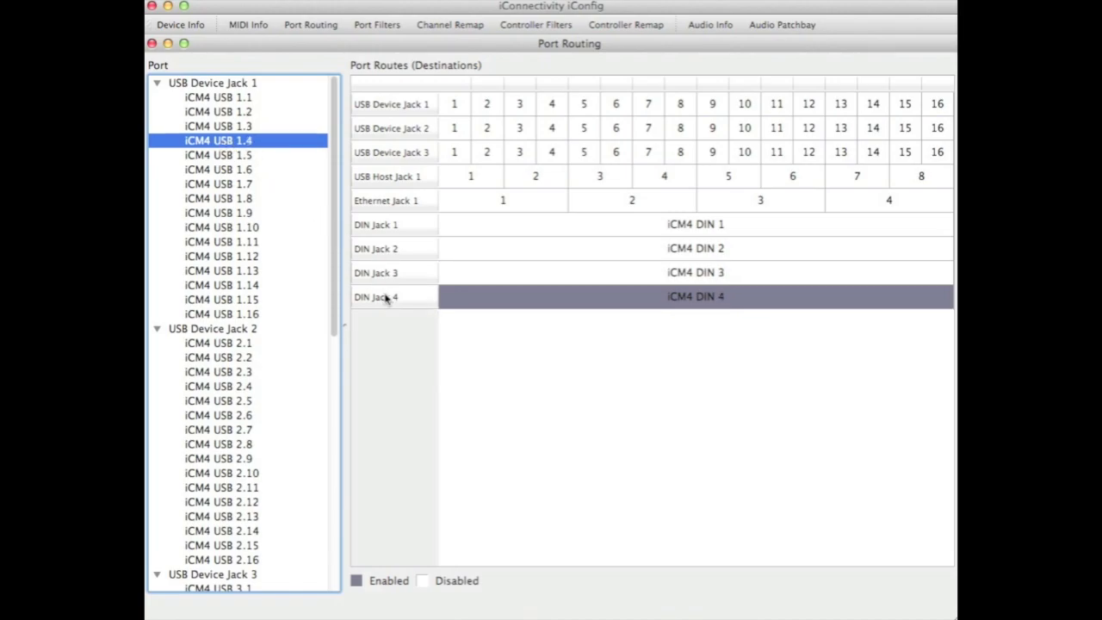
left_click(222, 155)
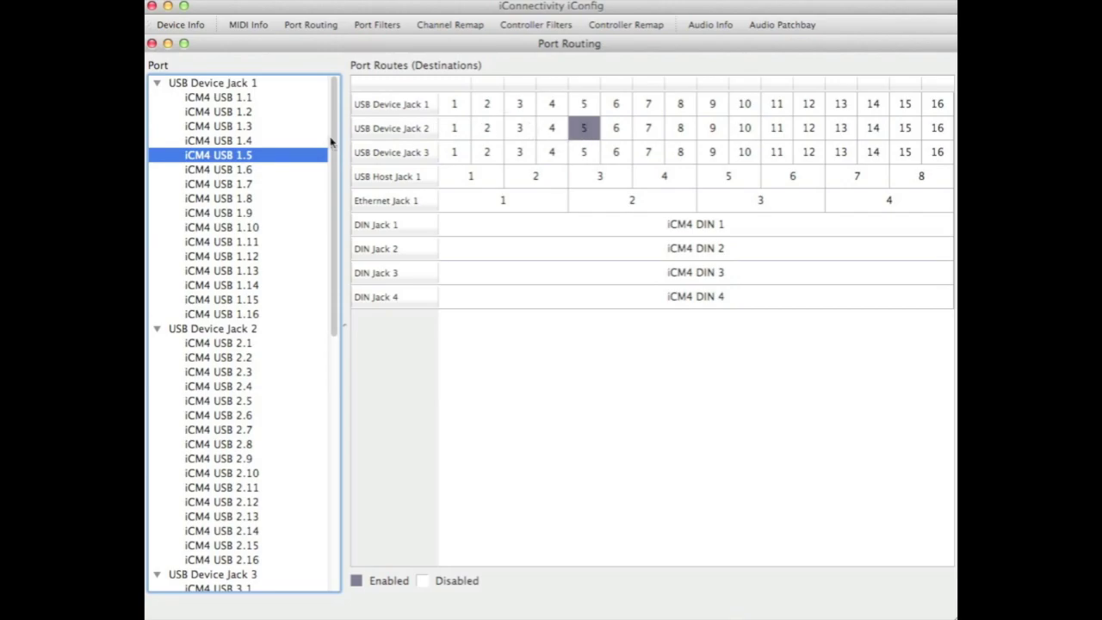
left_click(247, 172)
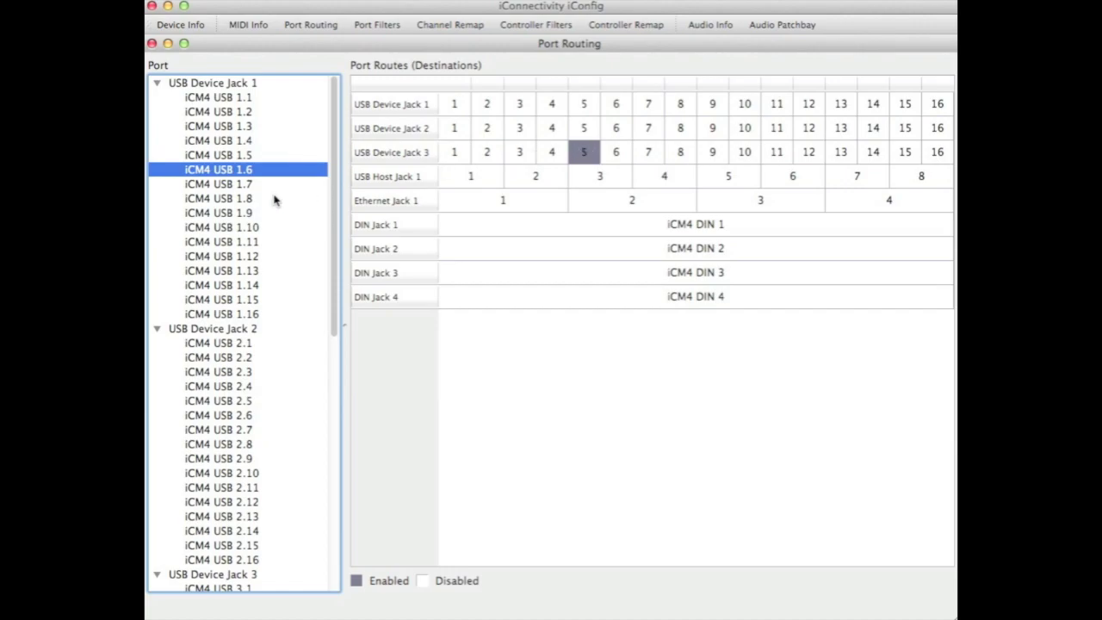
left_click(248, 184)
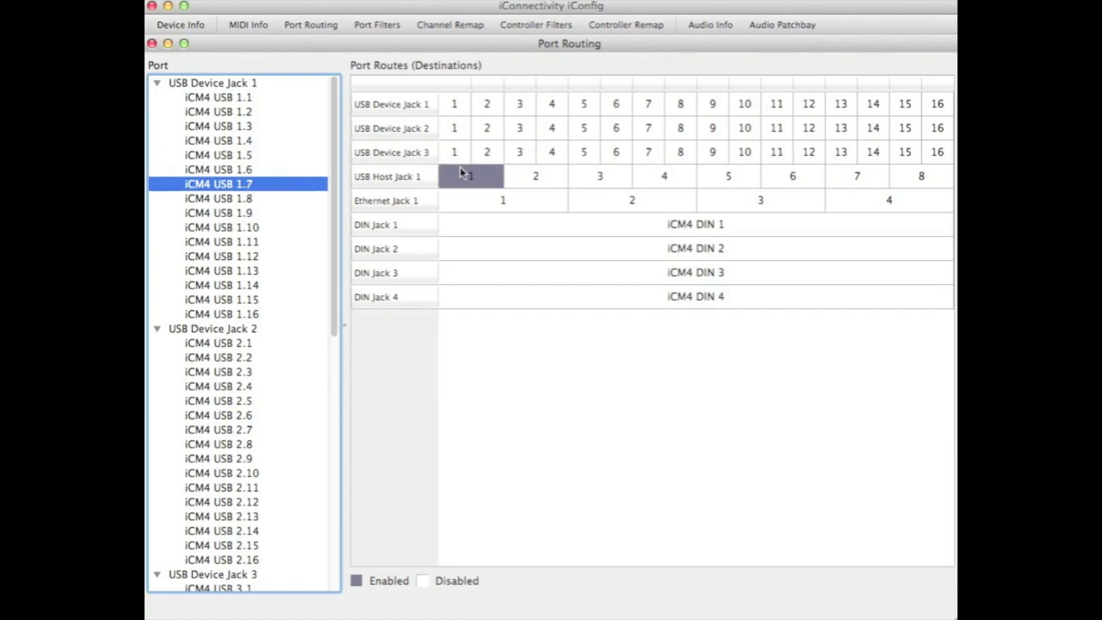
left_click(248, 198)
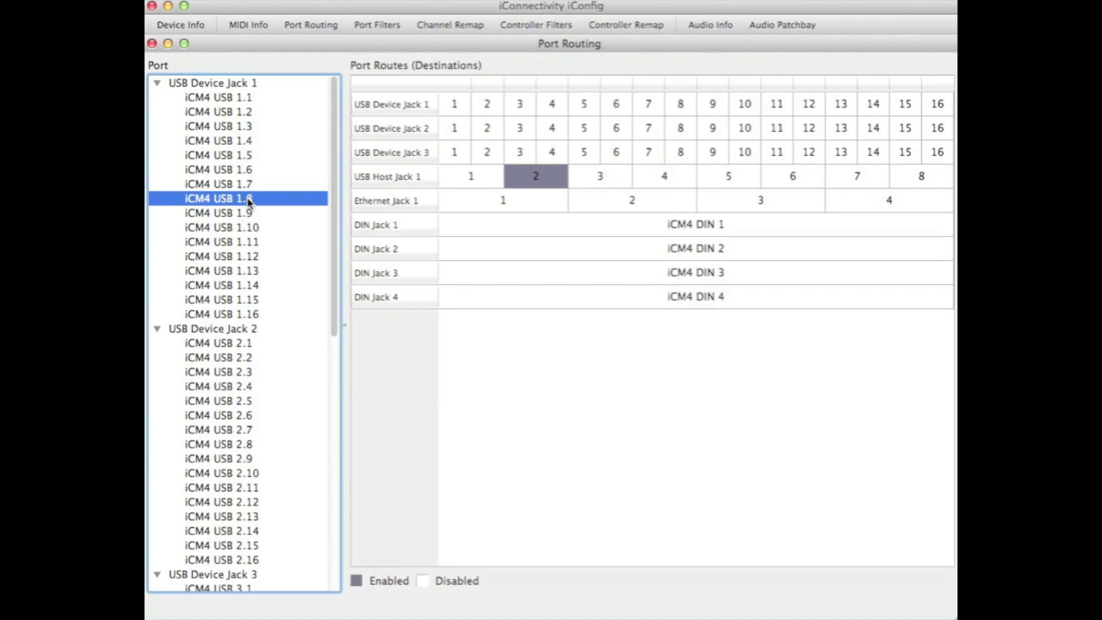
key("Down")
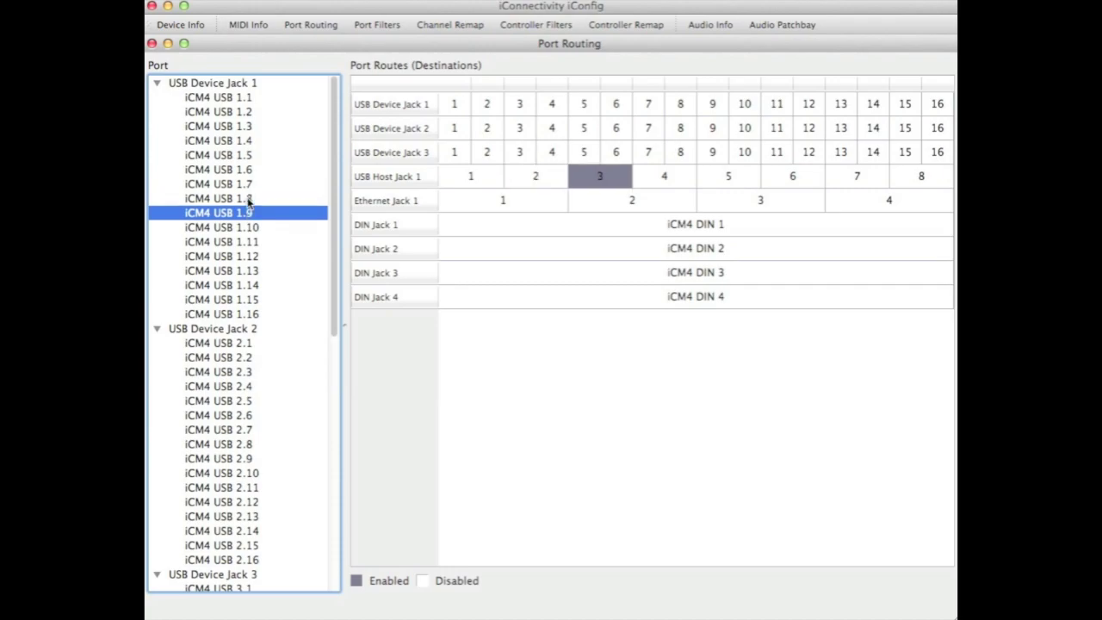
key("Down")
key("Down")
key("Down")
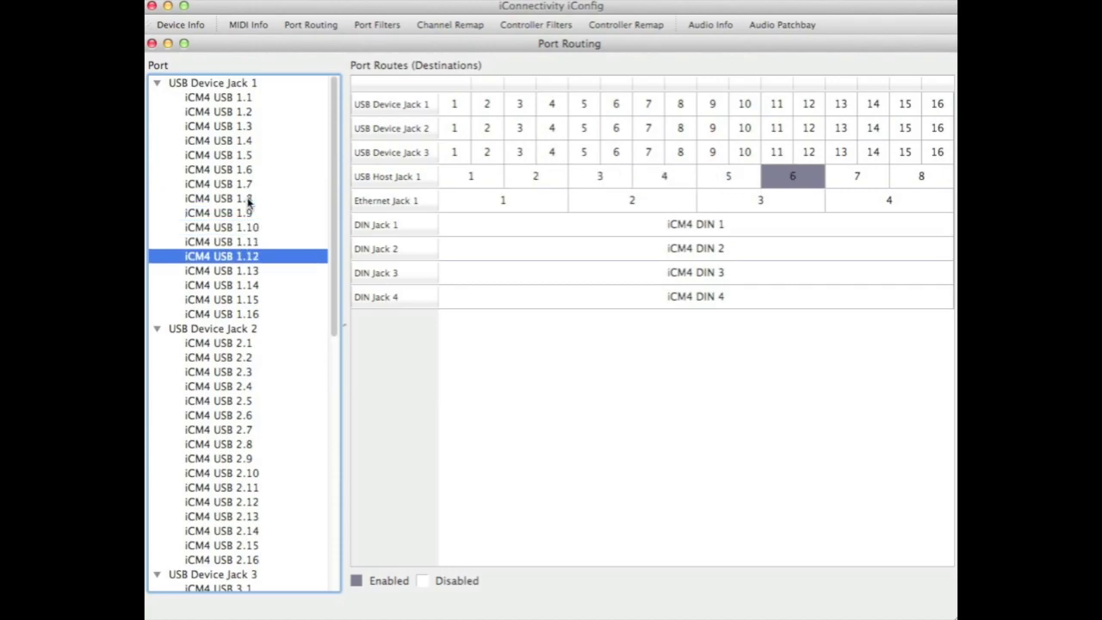
key("Down")
key("Down")
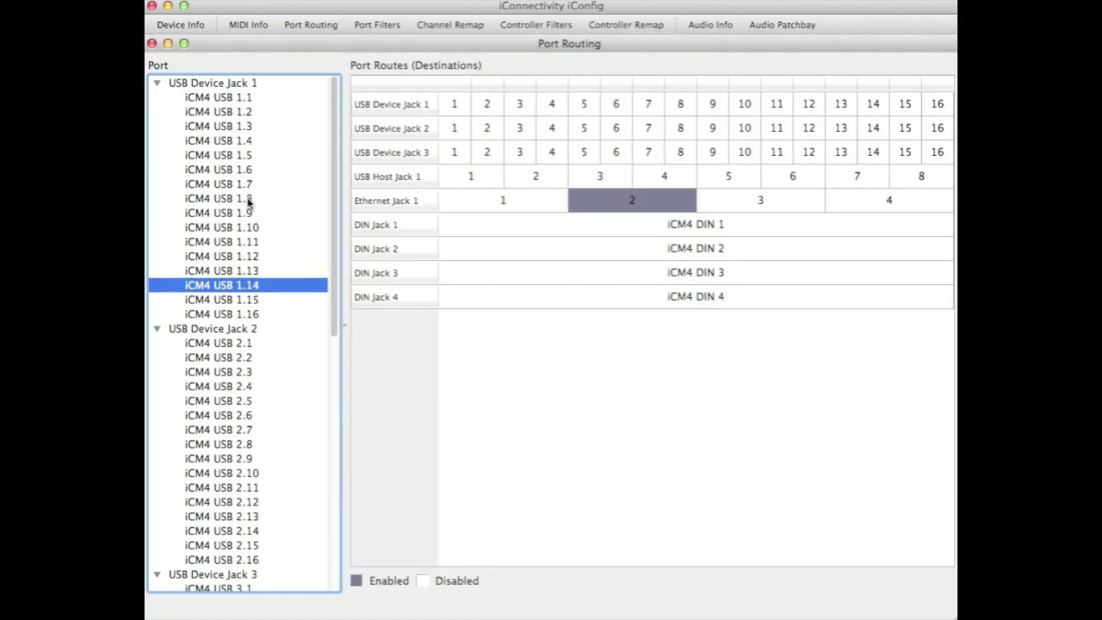
key("Down")
key("Down")
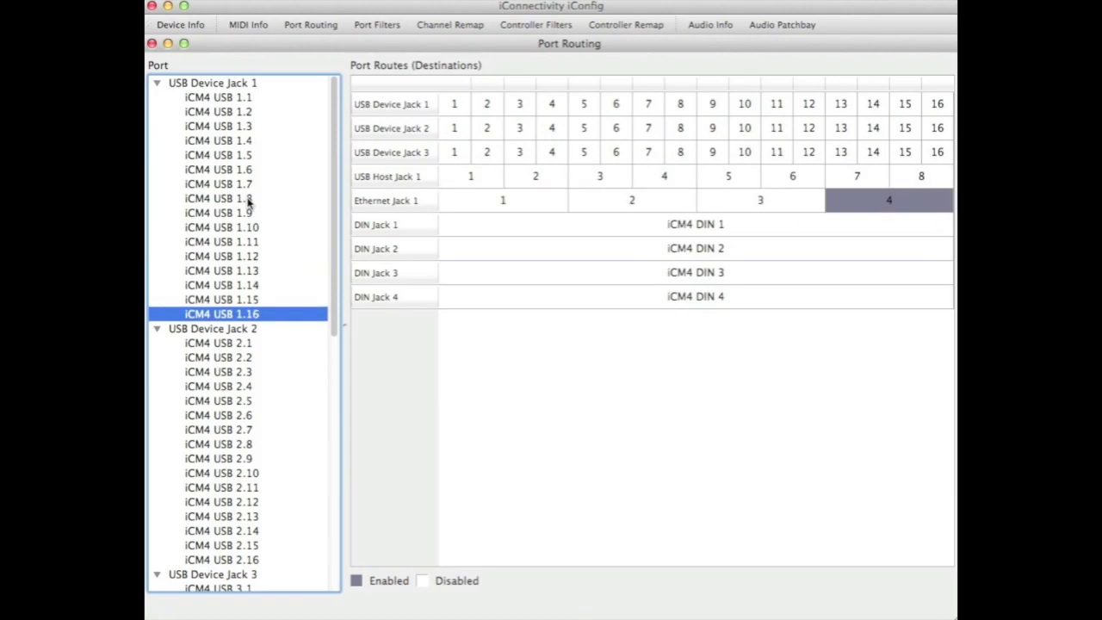
Review routes of iCM4 USB 2.1–2.3 and 3.1–3.13, ending at 3.13 routed to Ethernet Jack 1.
left_click(240, 344)
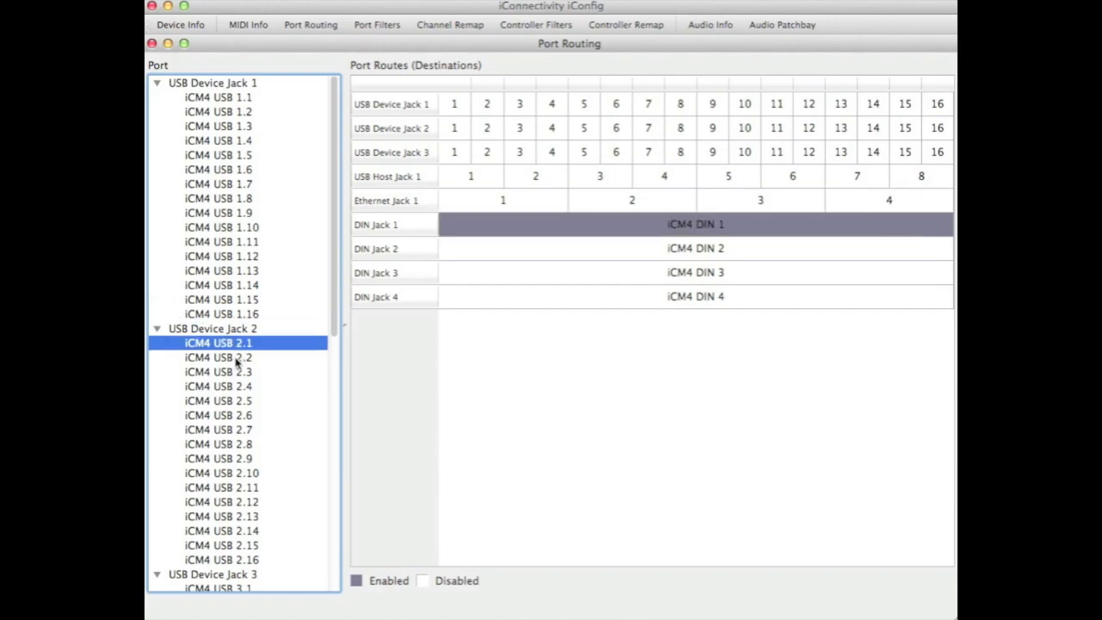
left_click(238, 358)
left_click(235, 372)
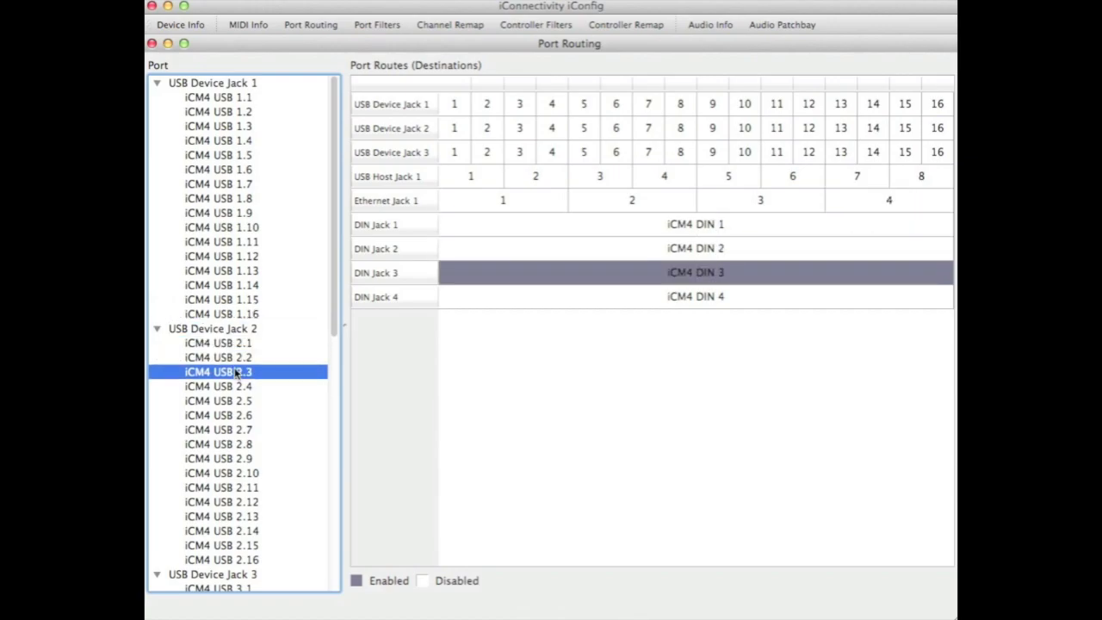
left_click_drag(337, 295, 336, 536)
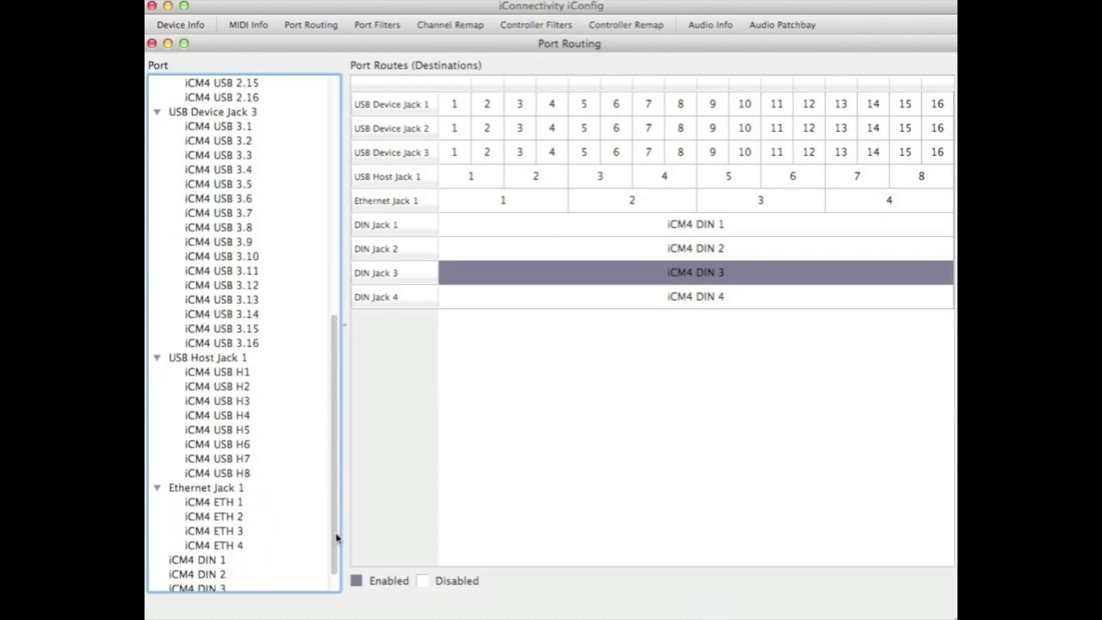
left_click(218, 128)
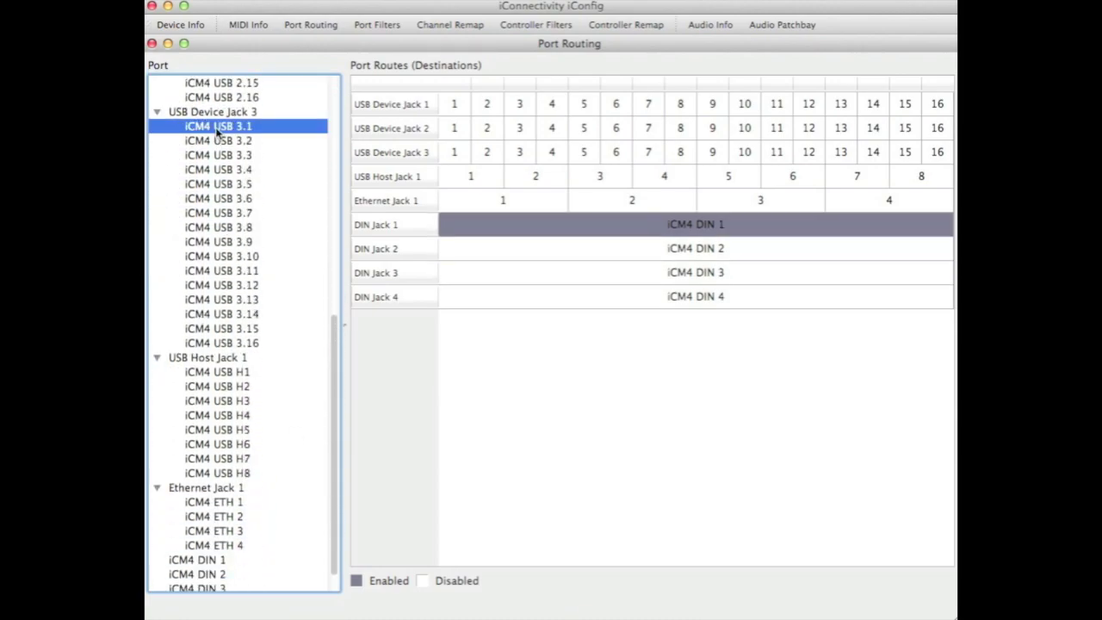
key("Down")
key("Down")
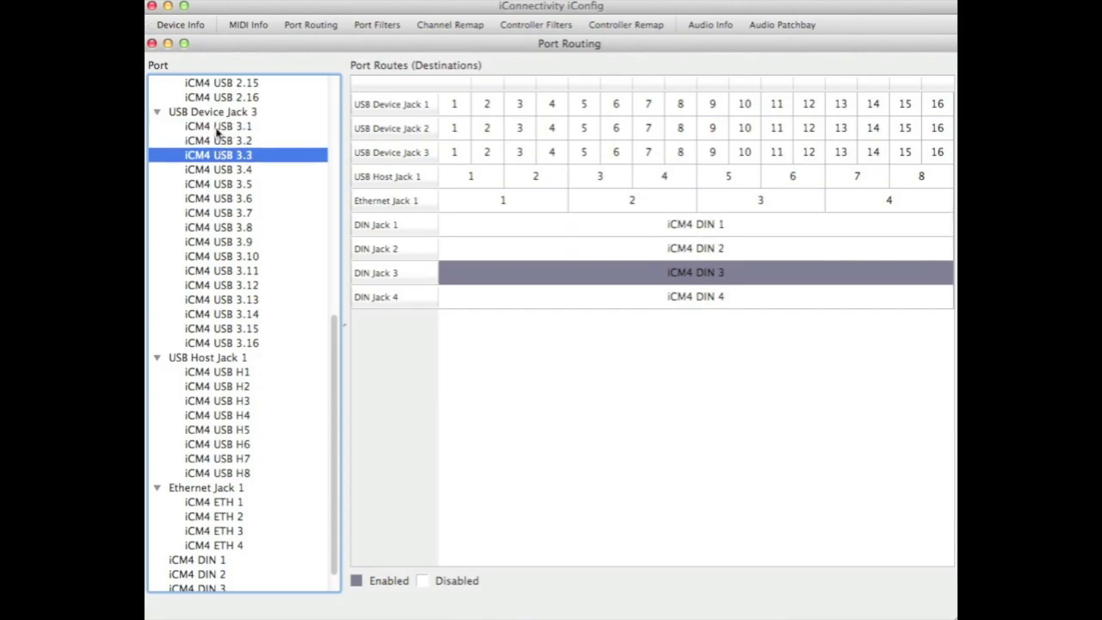
key("Down")
key("Down")
key("Down")
key("Down")
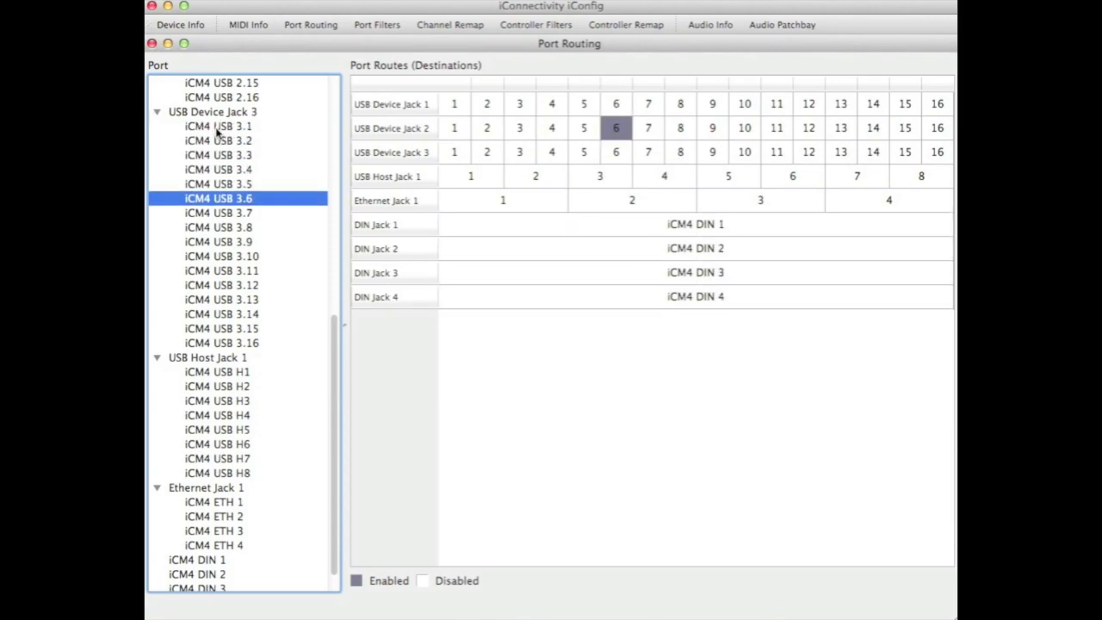
key("Down")
key("Down")
key("Down")
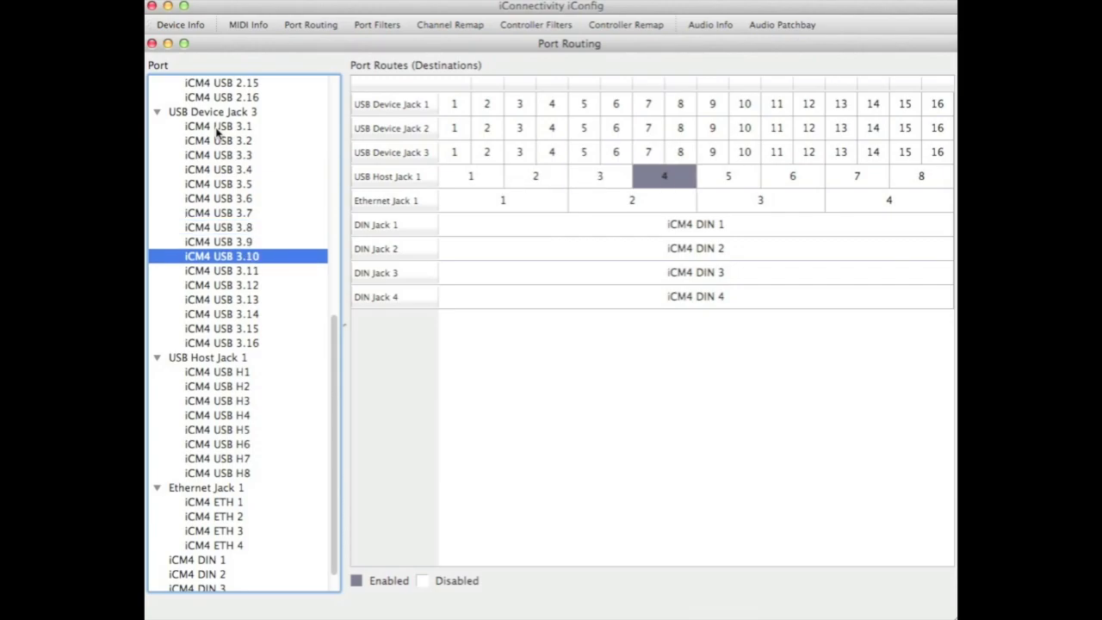
key("Down")
key("Down")
key("Down")
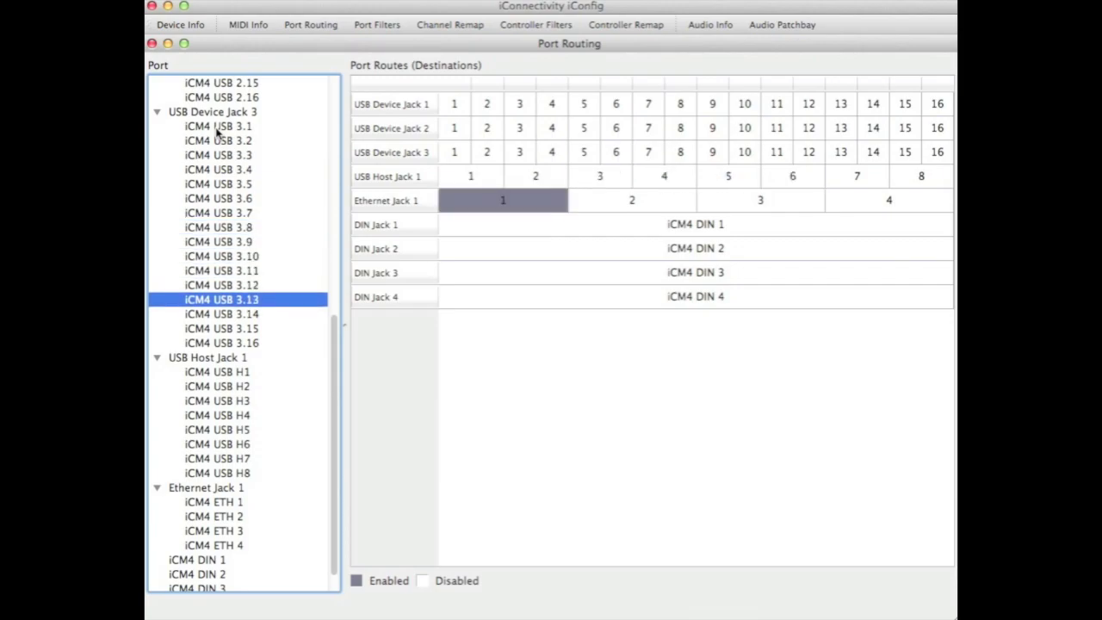
Review the routes of host ports iCM4 USB H1 through H6.
left_click(227, 373)
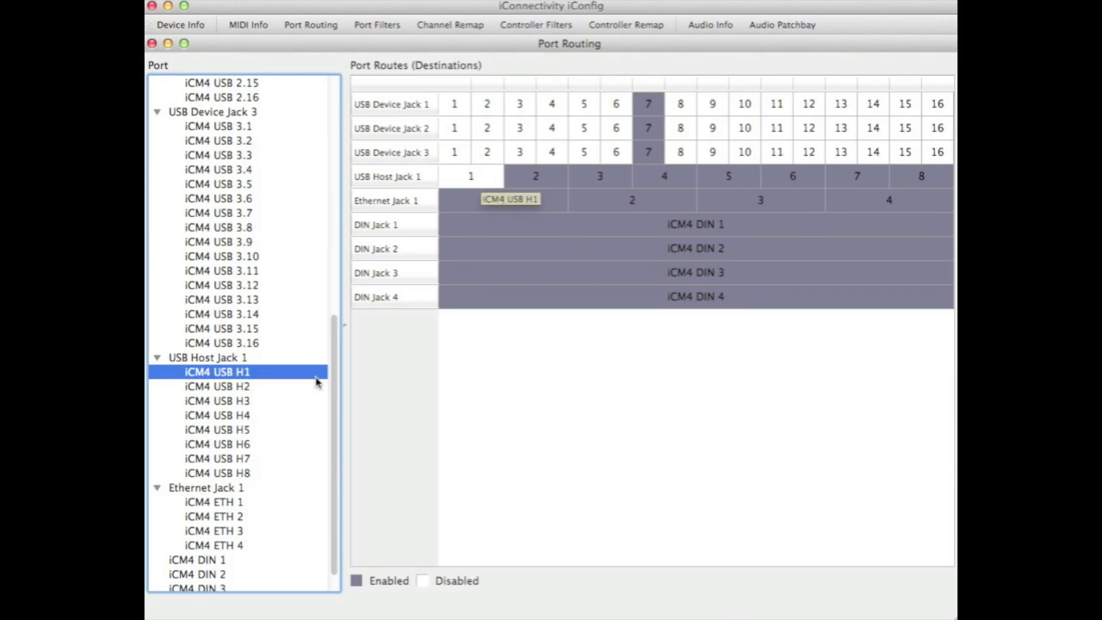
left_click(230, 389)
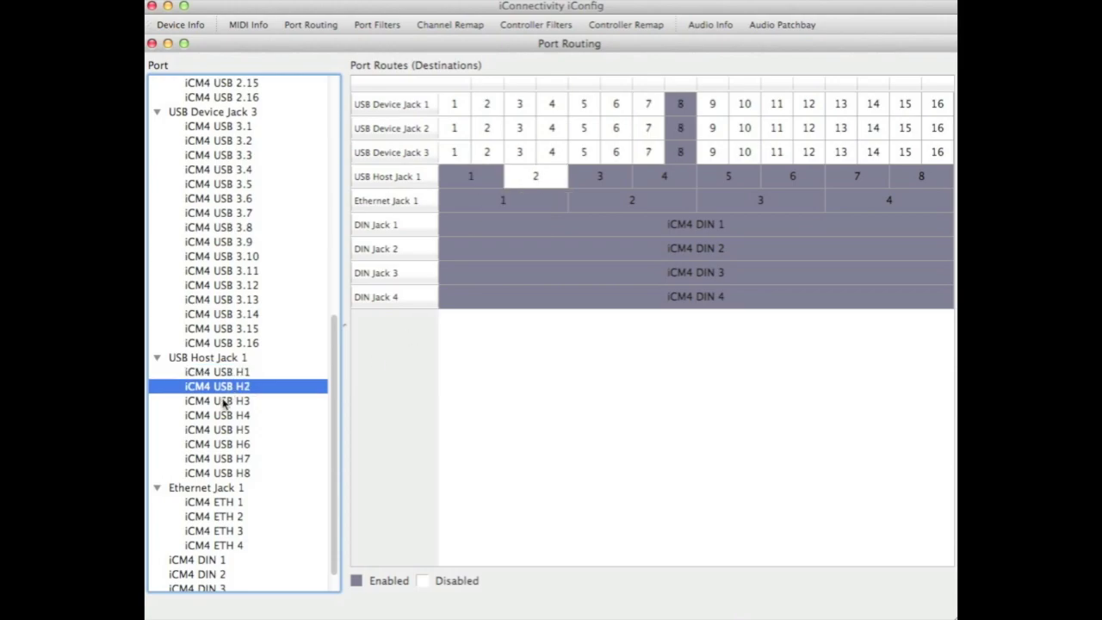
left_click(224, 401)
left_click(222, 417)
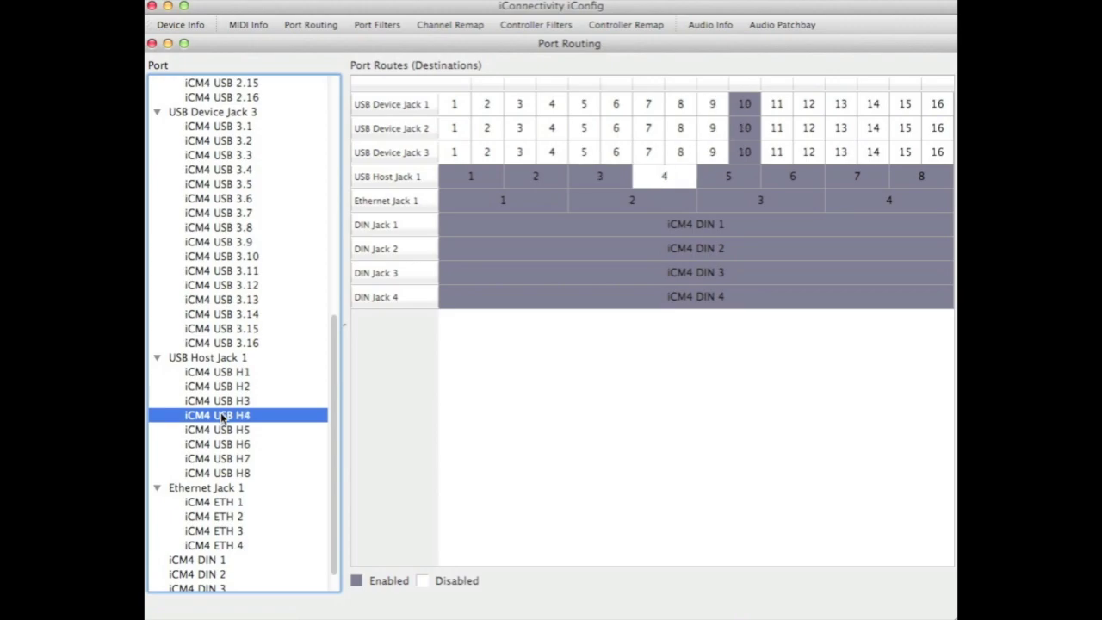
left_click(218, 432)
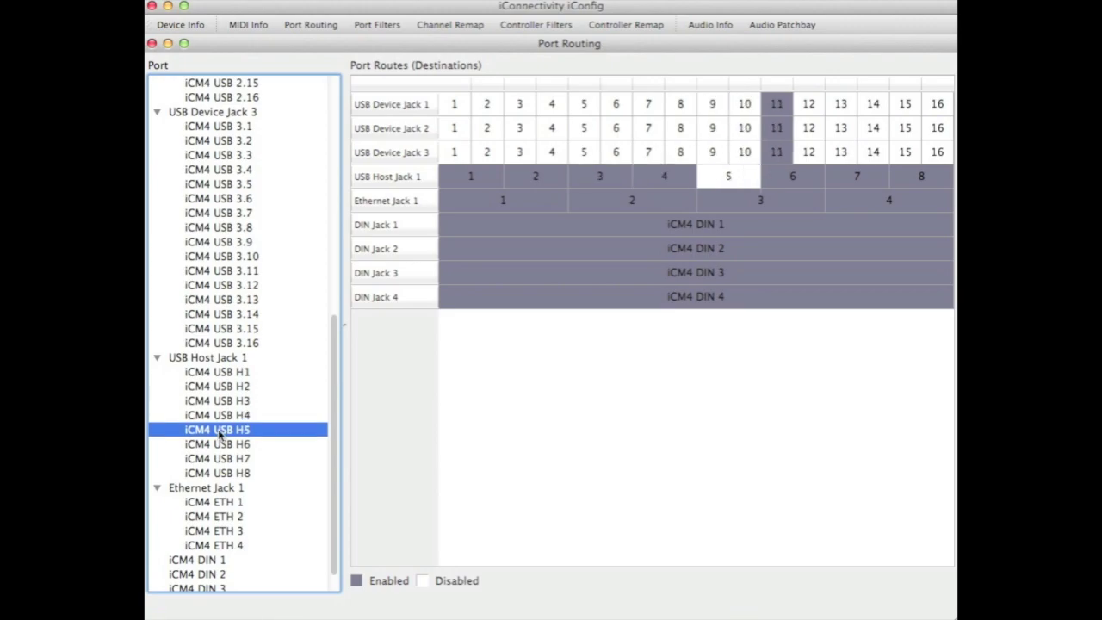
left_click(220, 445)
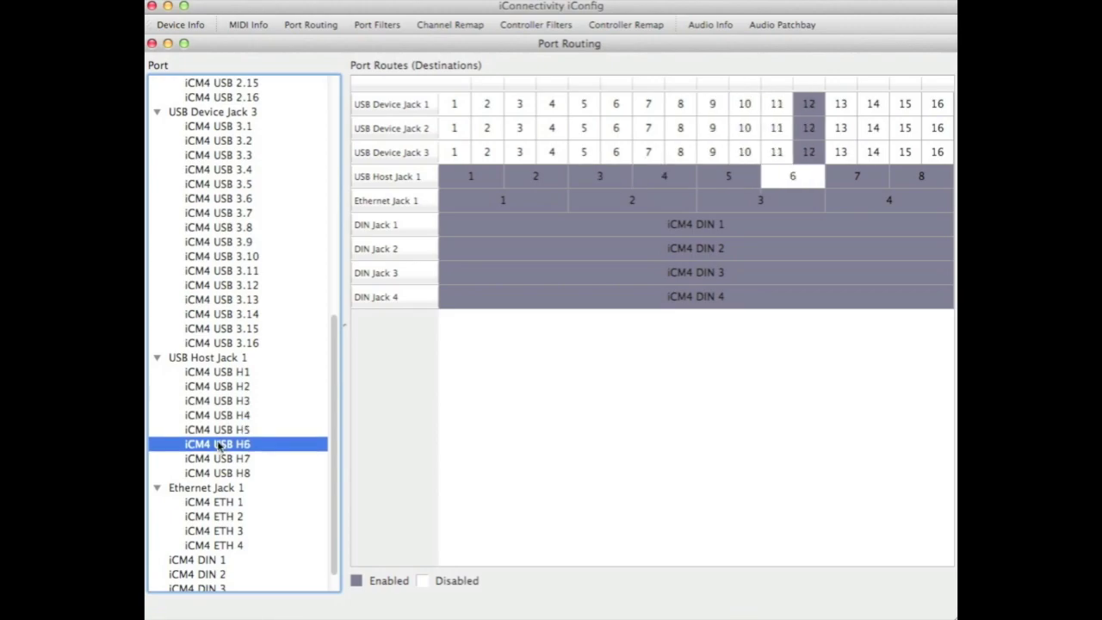
Review the routes of Ethernet ports ETH 1–4 and DIN ports 1–4.
left_click(236, 504)
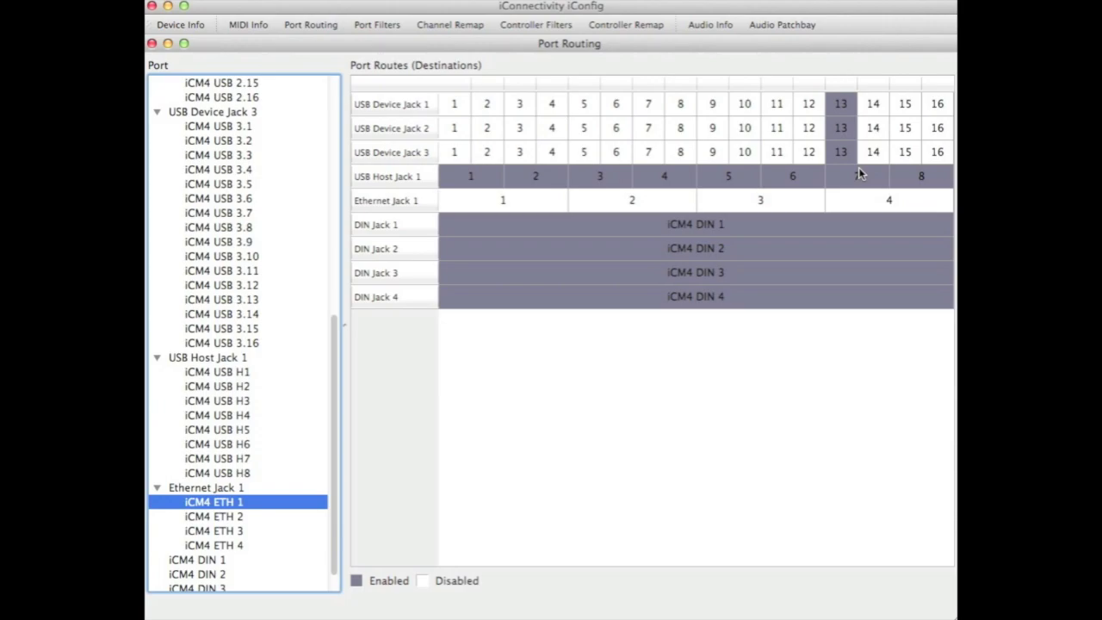
left_click(229, 518)
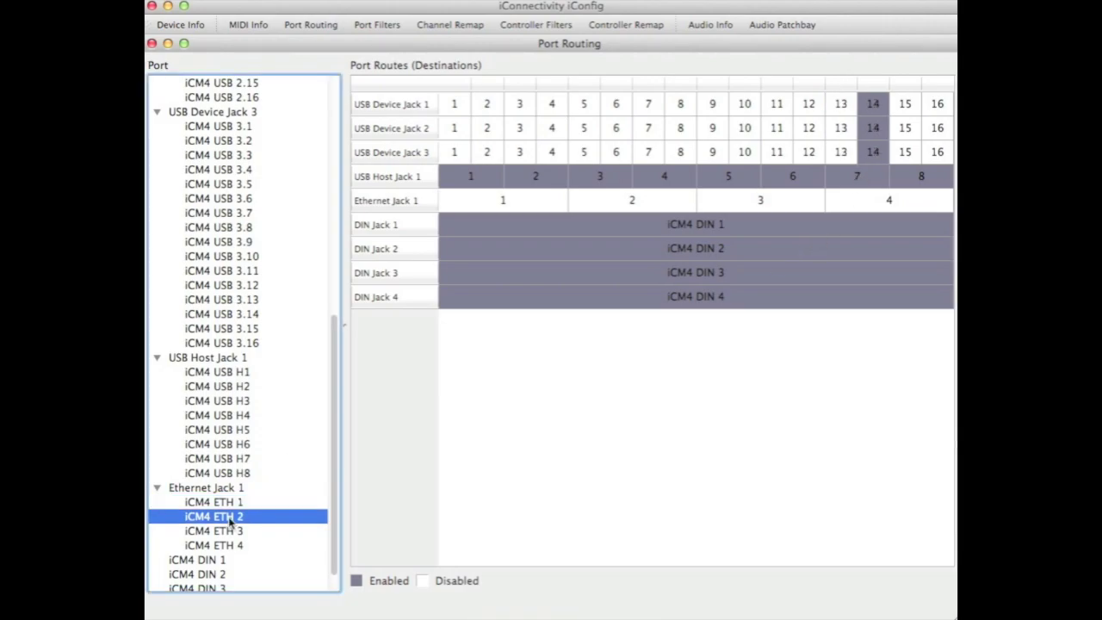
left_click(229, 533)
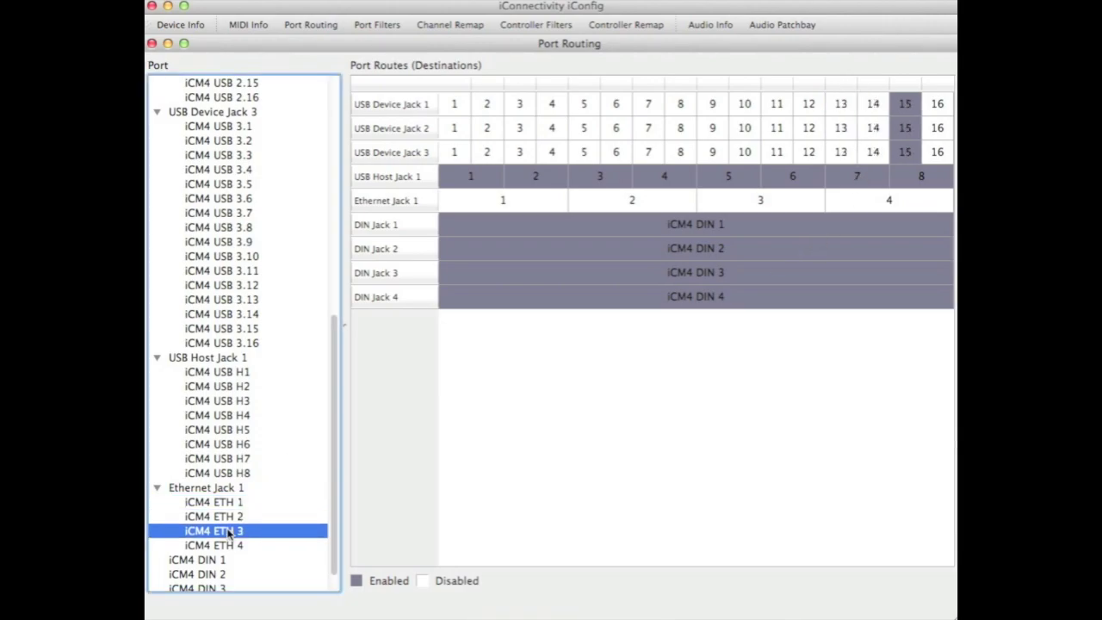
left_click(225, 546)
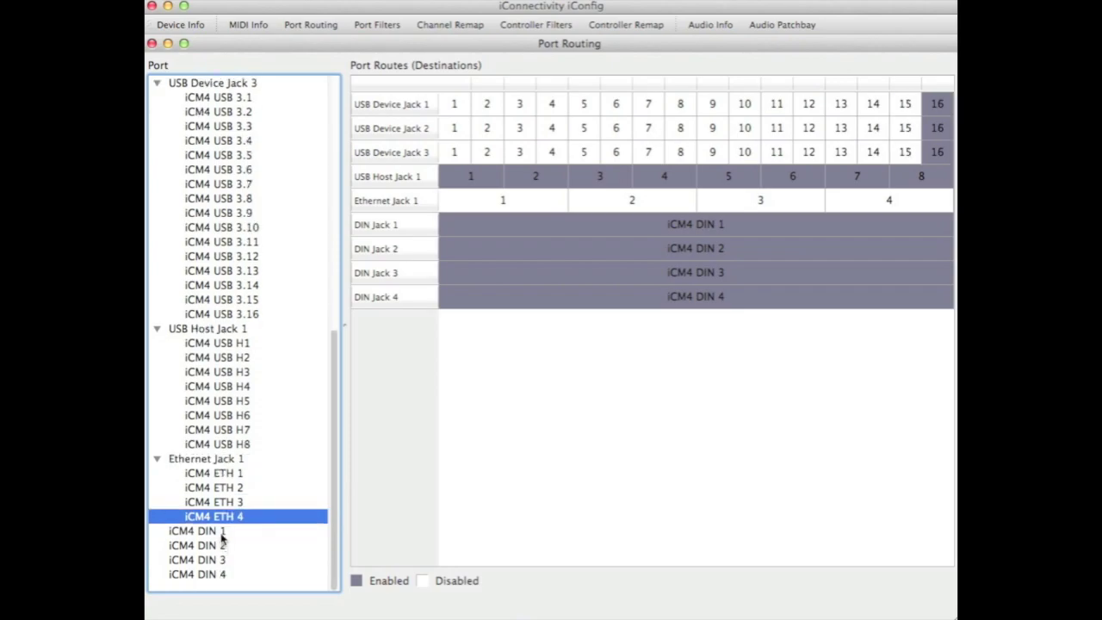
left_click(222, 531)
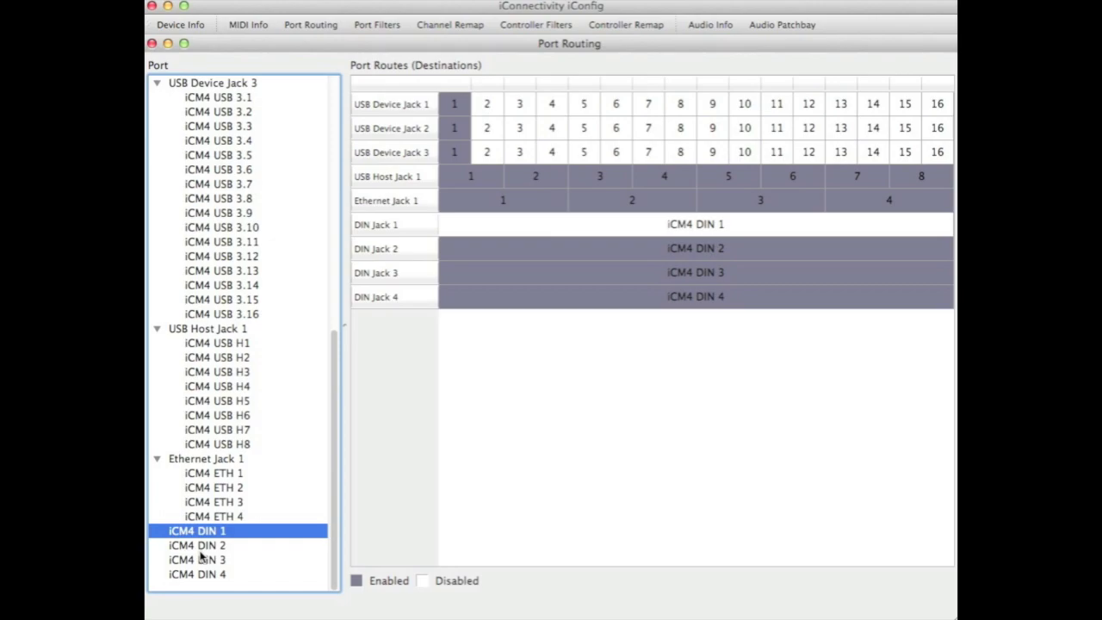
left_click(201, 546)
left_click(200, 560)
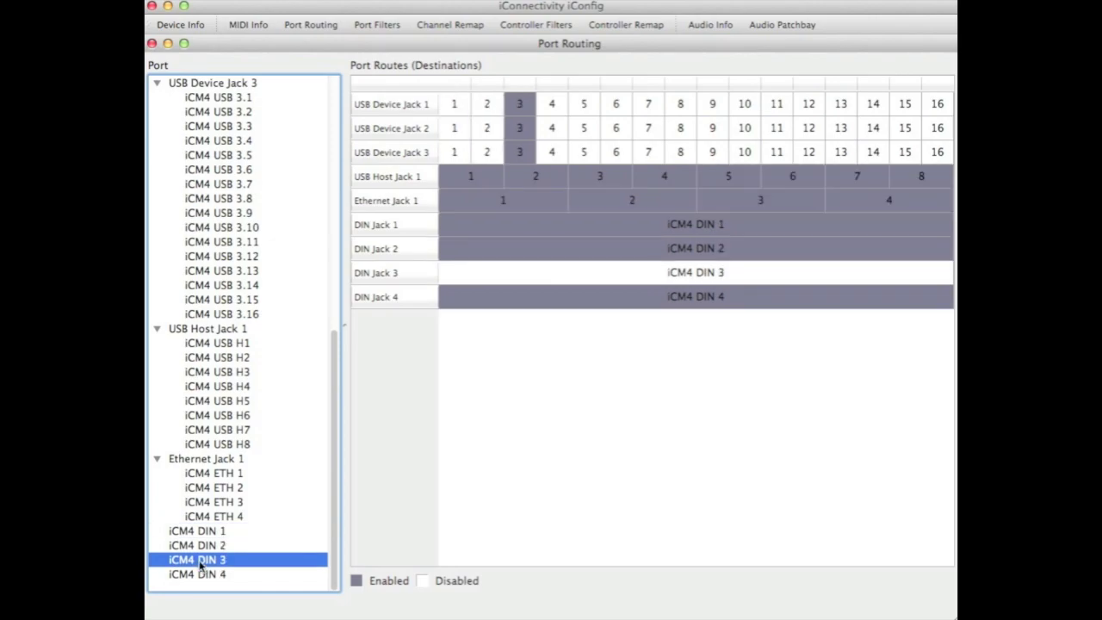
left_click(201, 574)
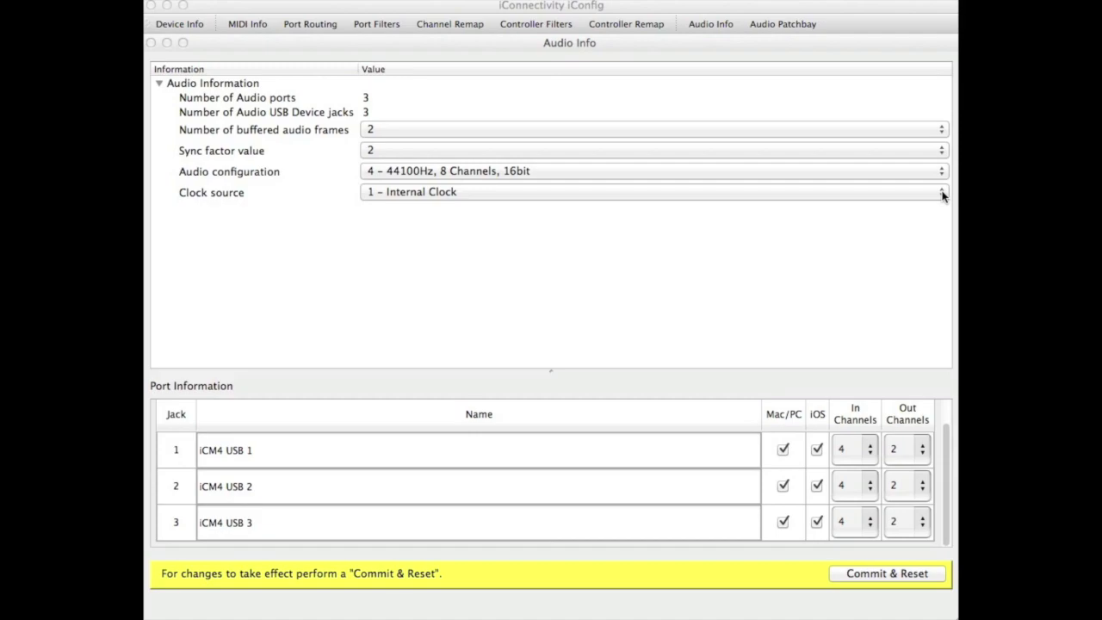
Change the Audio Info clock source from Internal Clock to 4 - Audio Port 3 Clock.
left_click(941, 193)
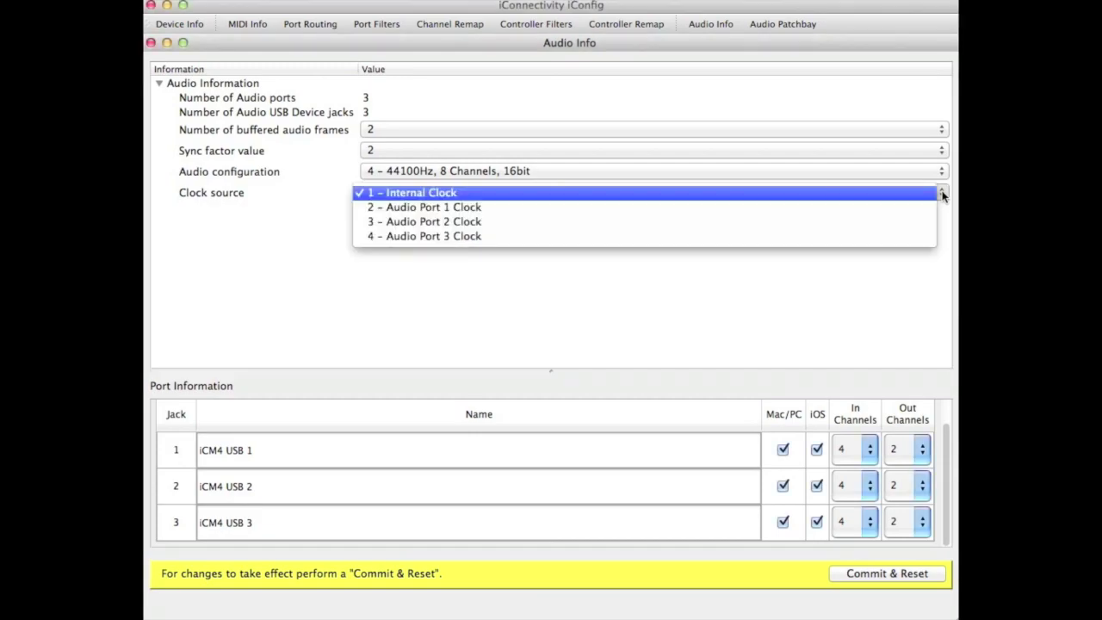
left_click(838, 238)
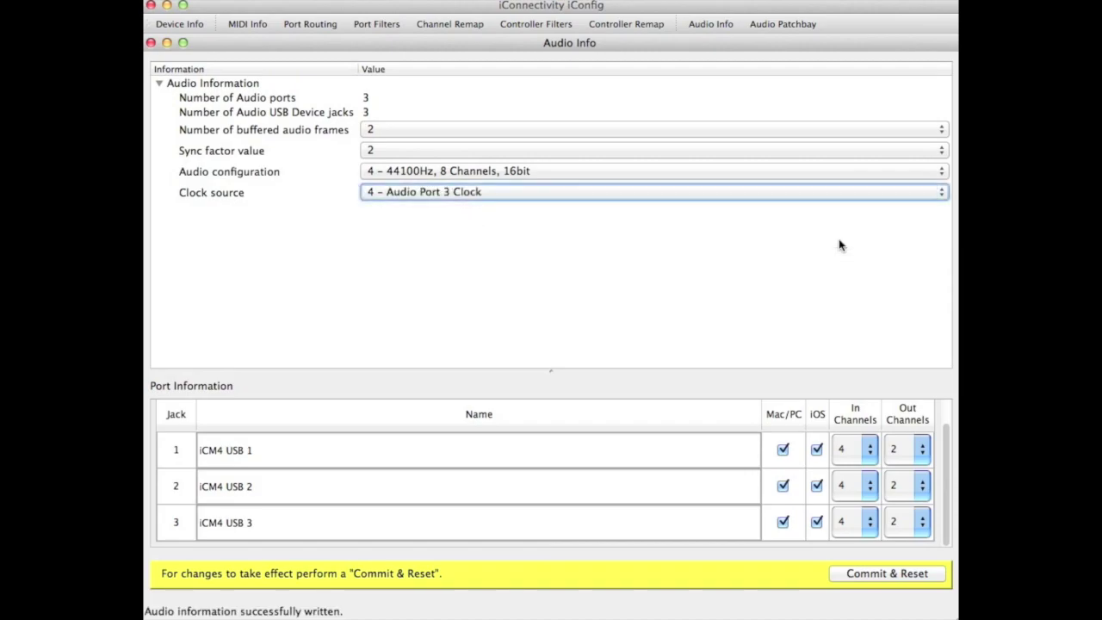
Commit settings to flash, reset and reconnect to the iConnectMIDI4, then reopen Audio Info.
left_click(874, 576)
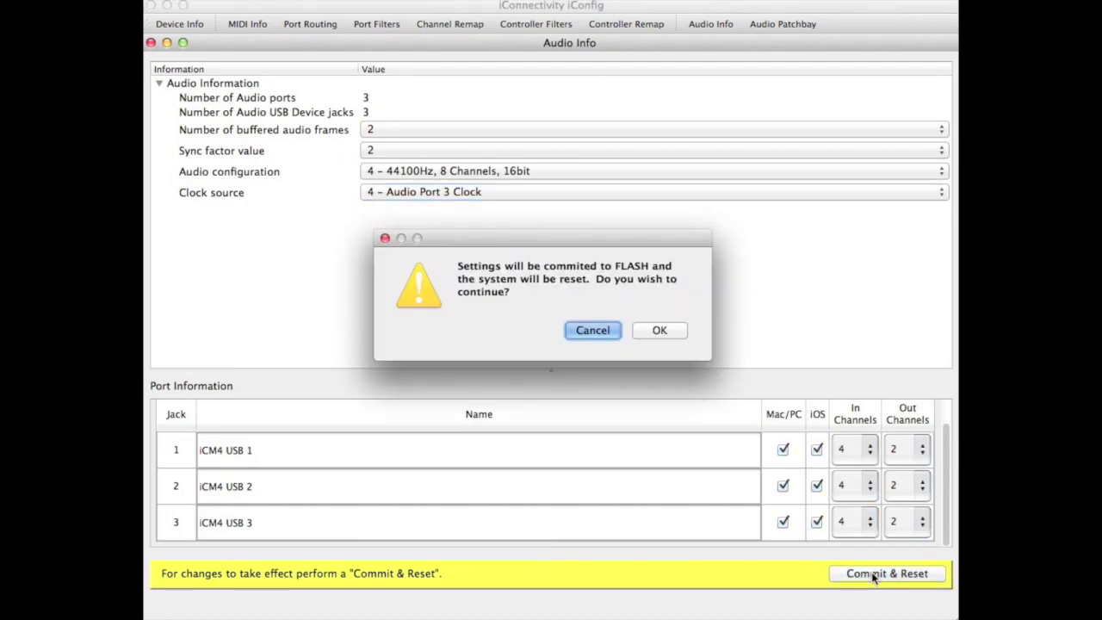
left_click(660, 332)
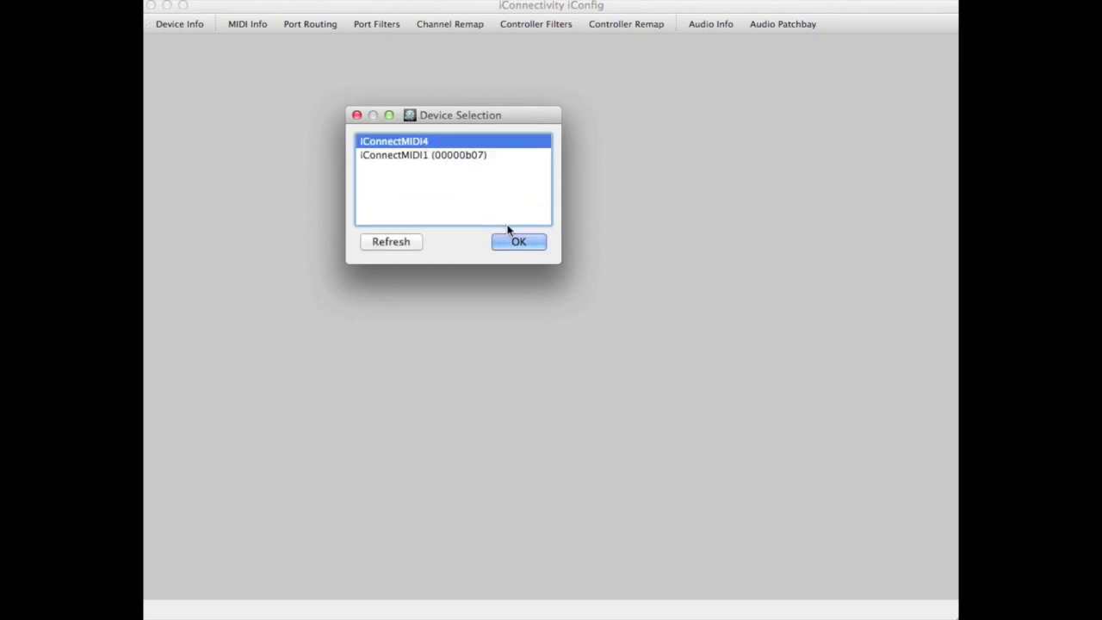
left_click(516, 241)
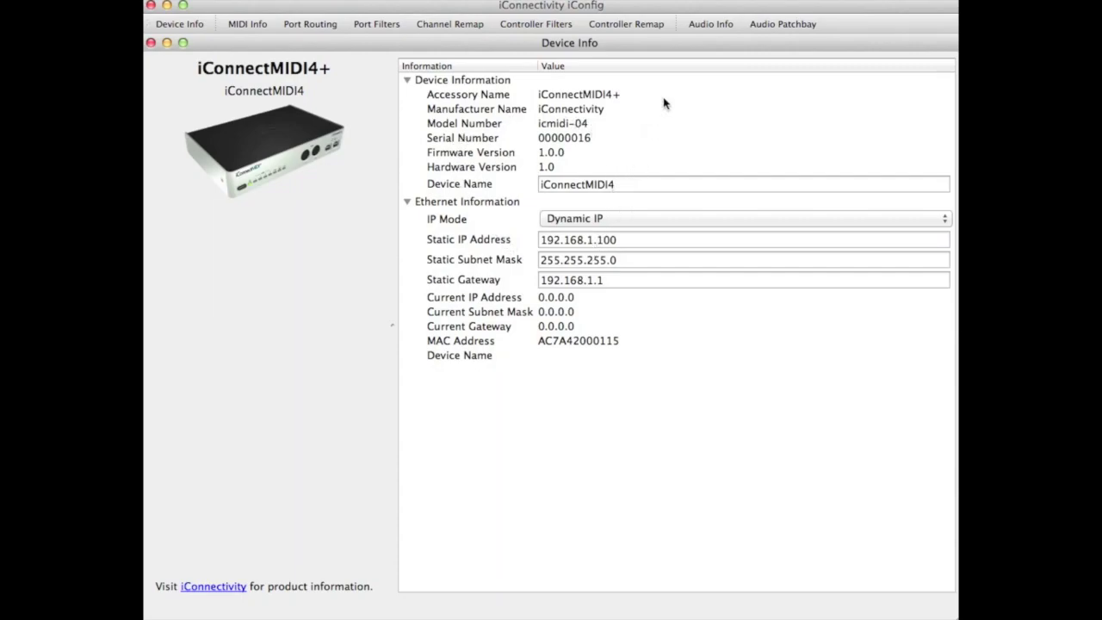
left_click(711, 24)
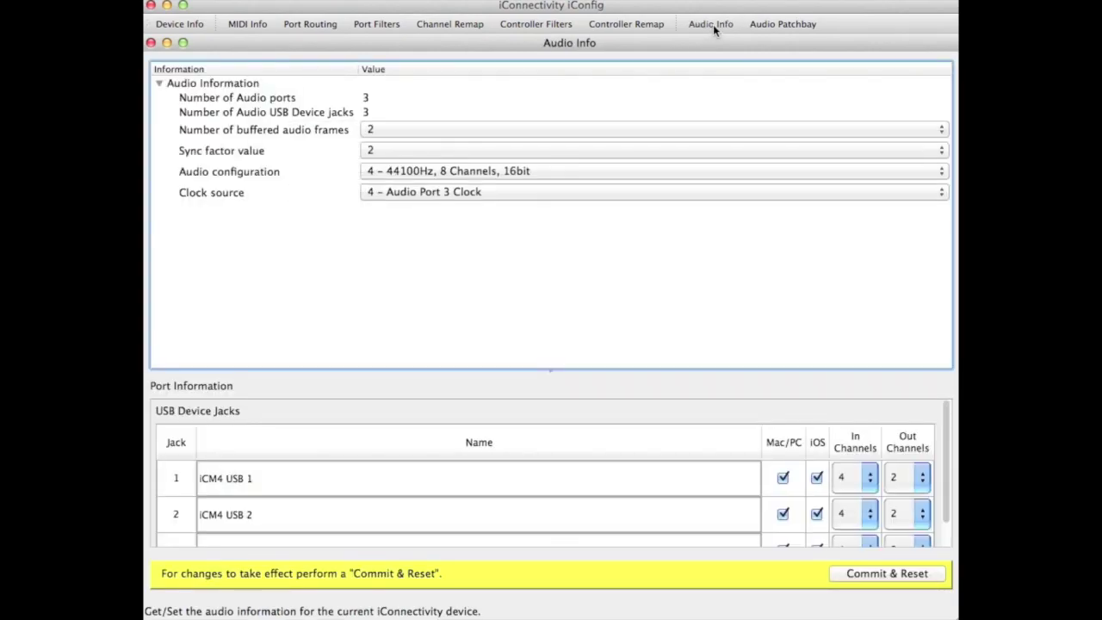